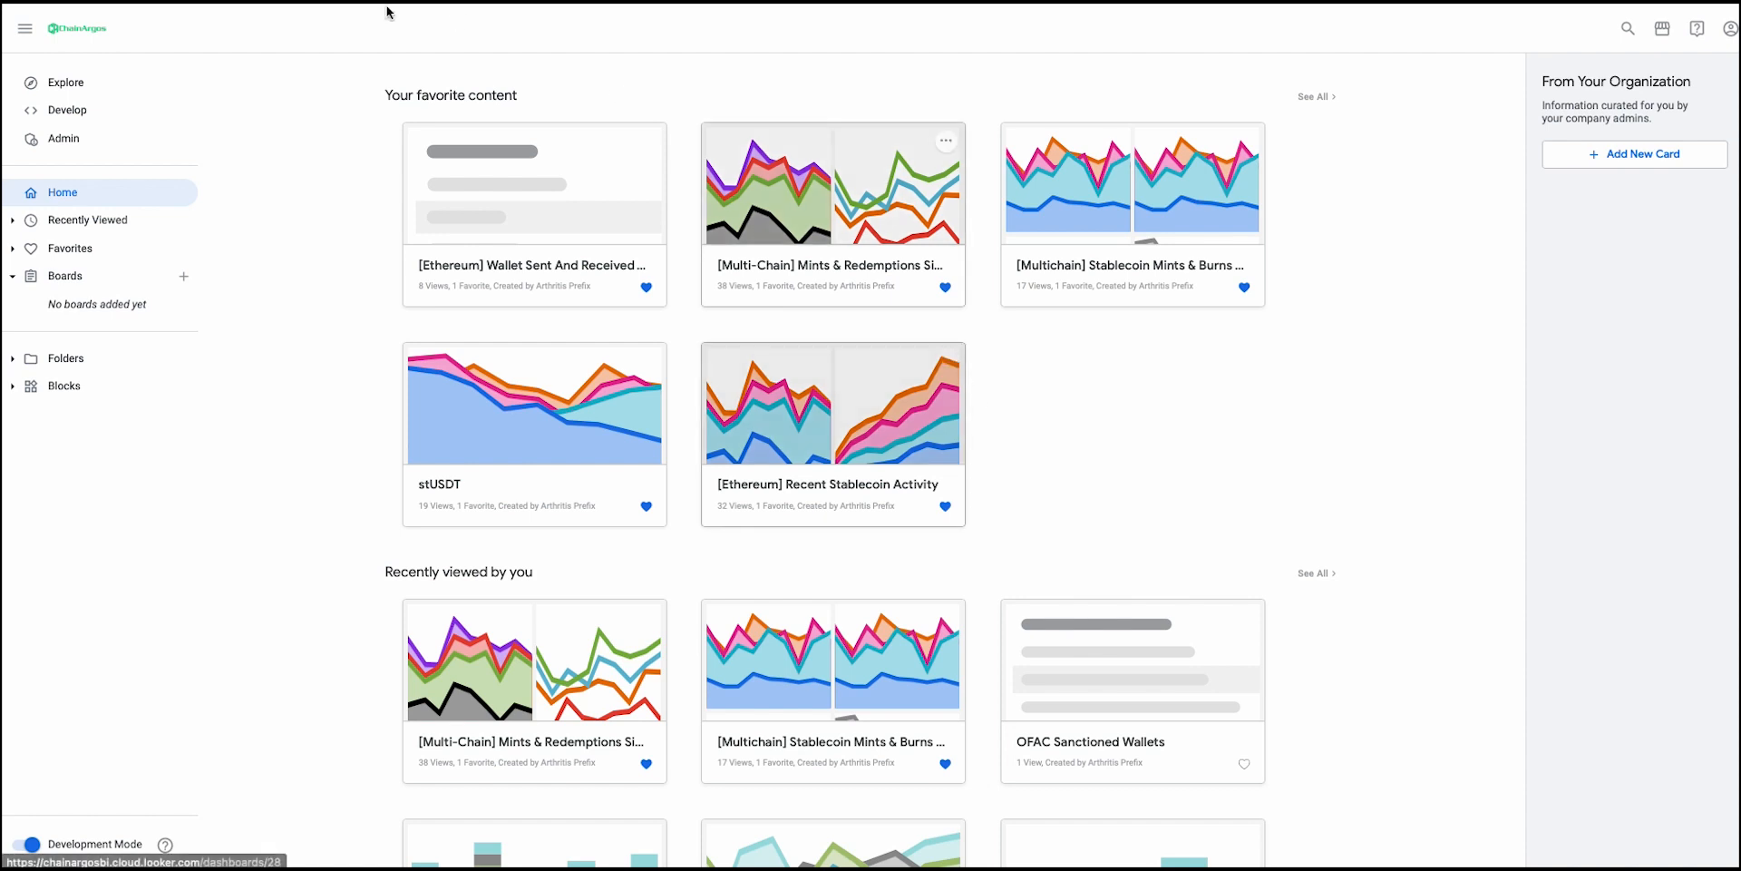
Open the [Ethereum] Wallet Balances Explore and expand its Ethereum Token Balances fields
click(95, 84)
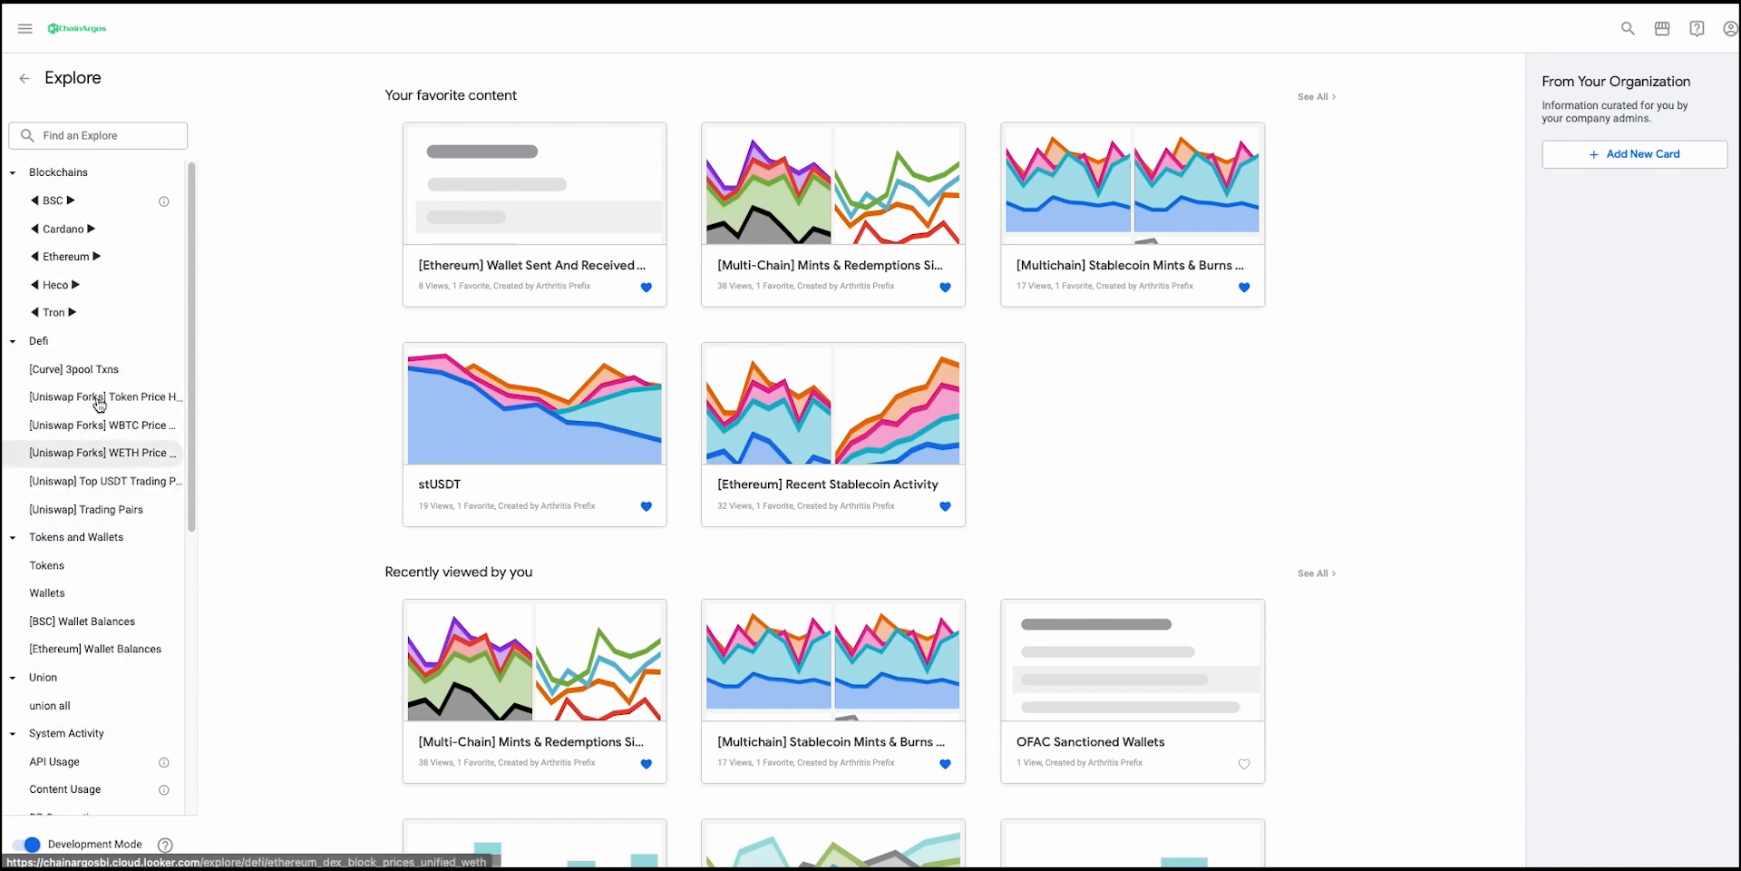
click(76, 650)
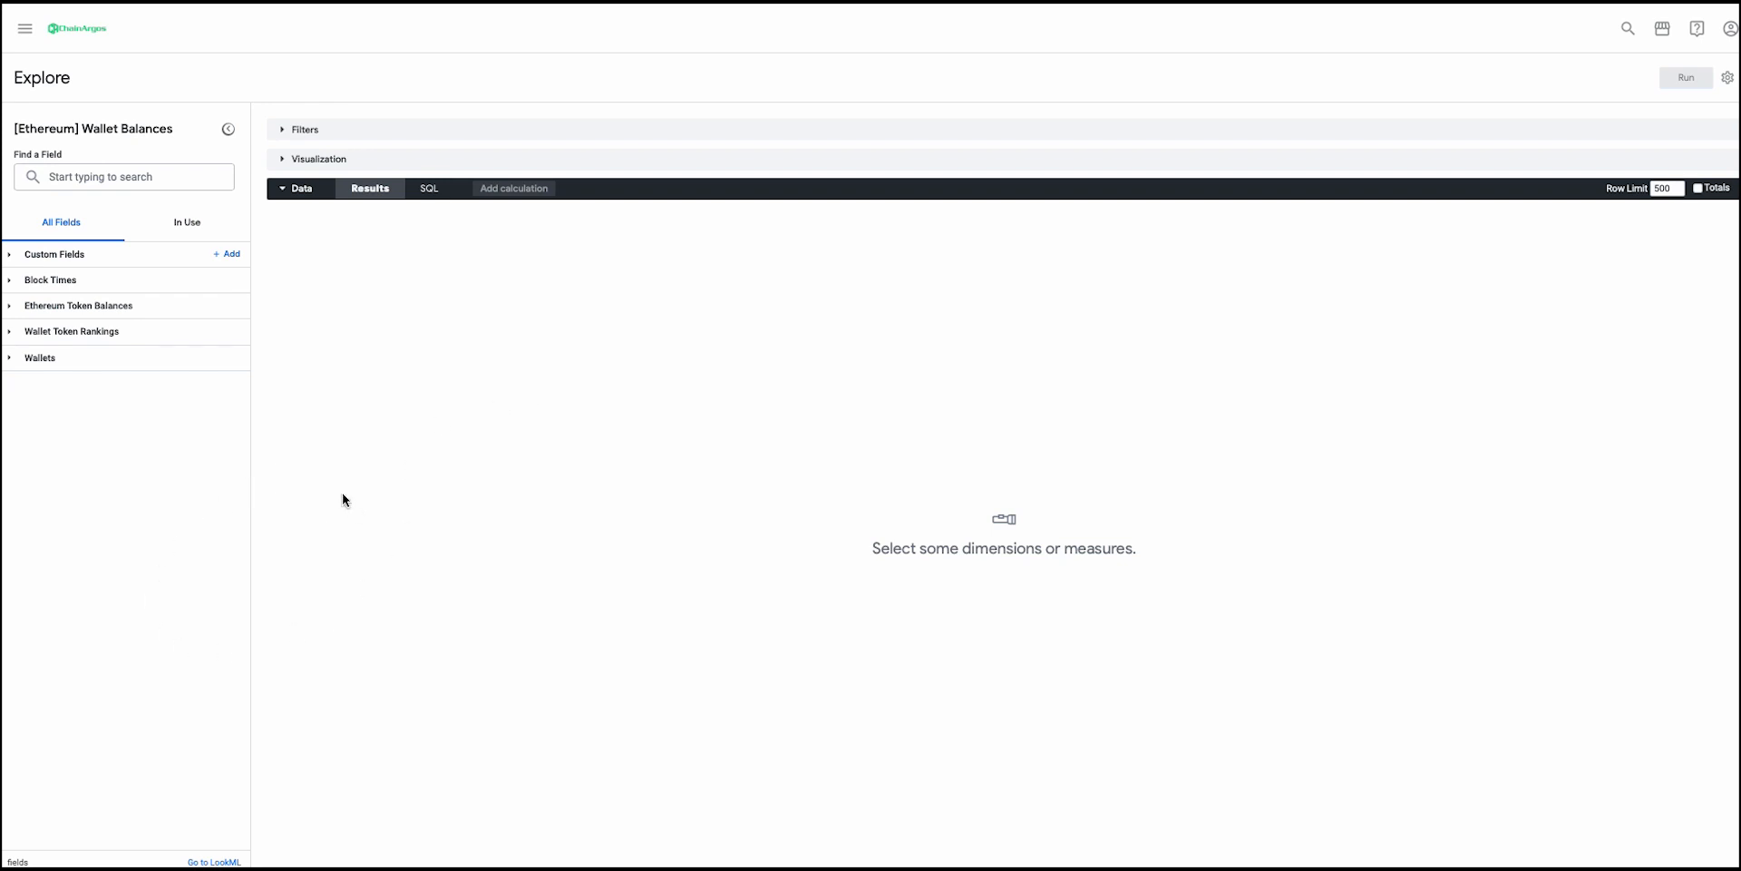
click(13, 307)
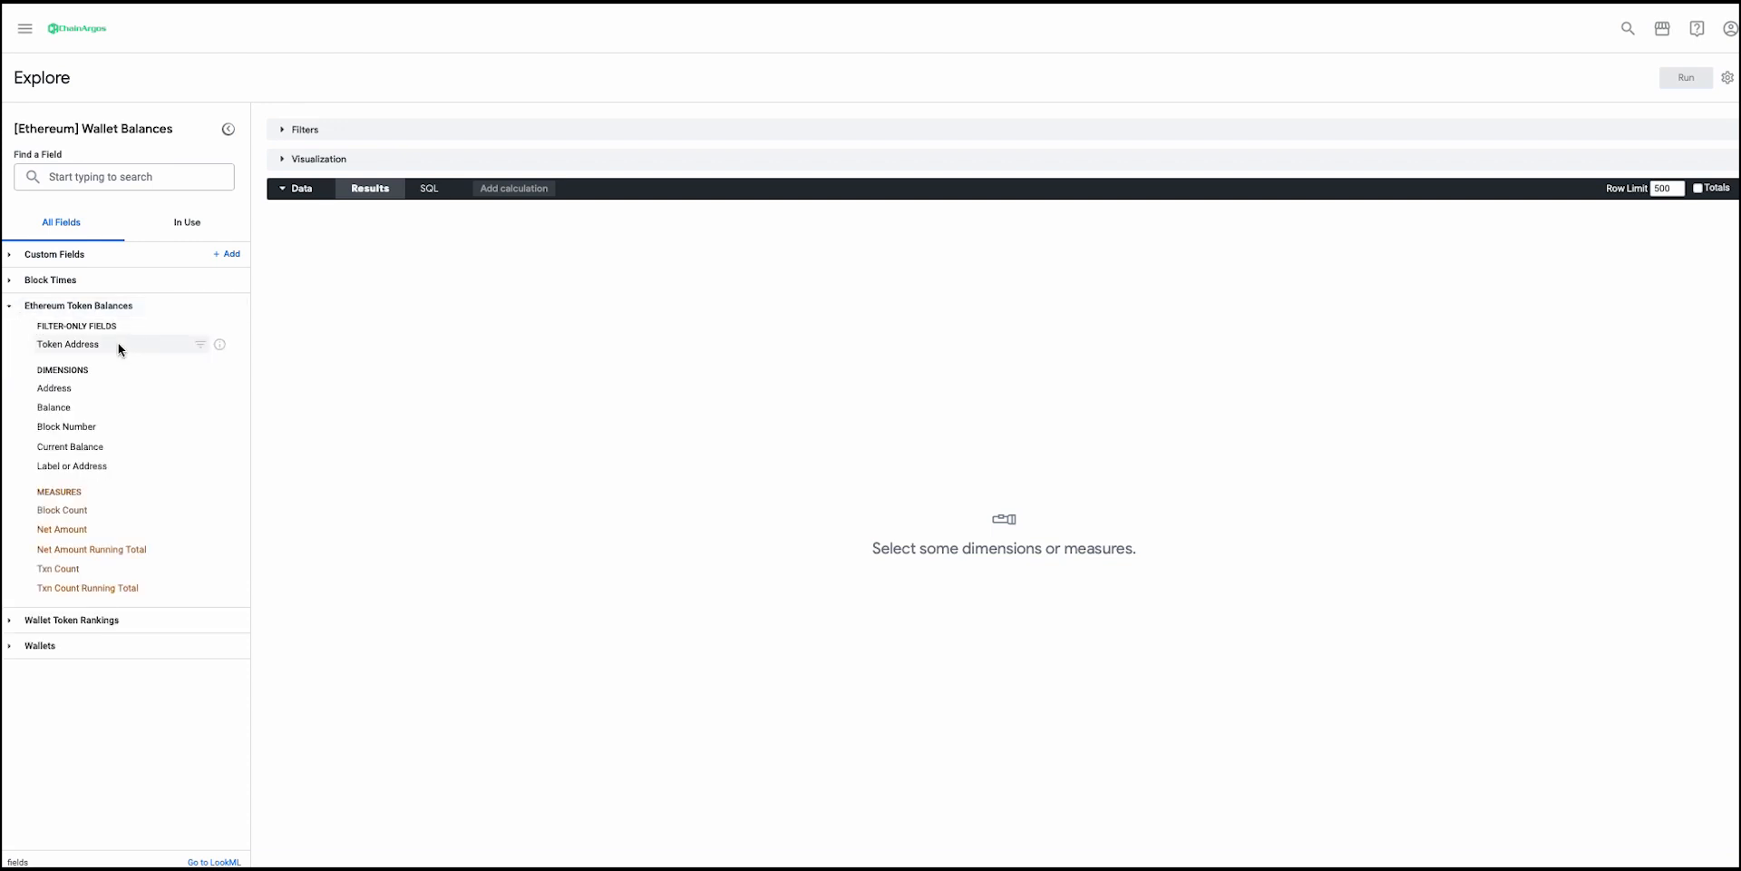
Filter Token Address to 0xaaaebe6fe48e54f431b0c390cfaf0b017d09d42d and expand the Wallet Token Rankings fields
click(200, 345)
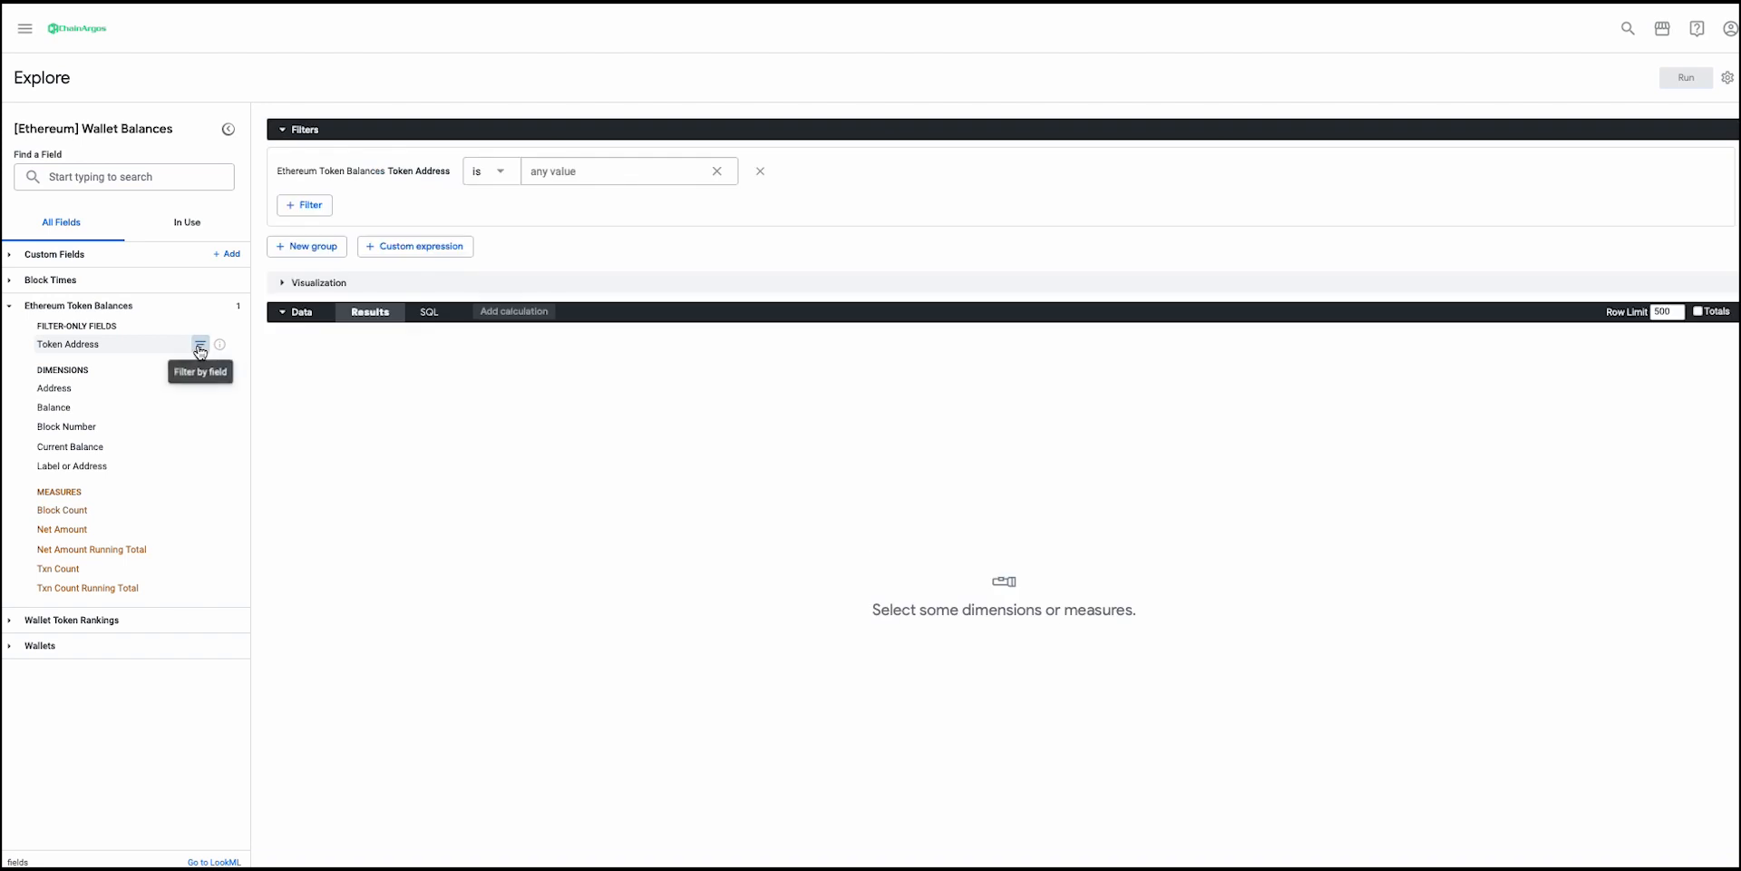
click(591, 175)
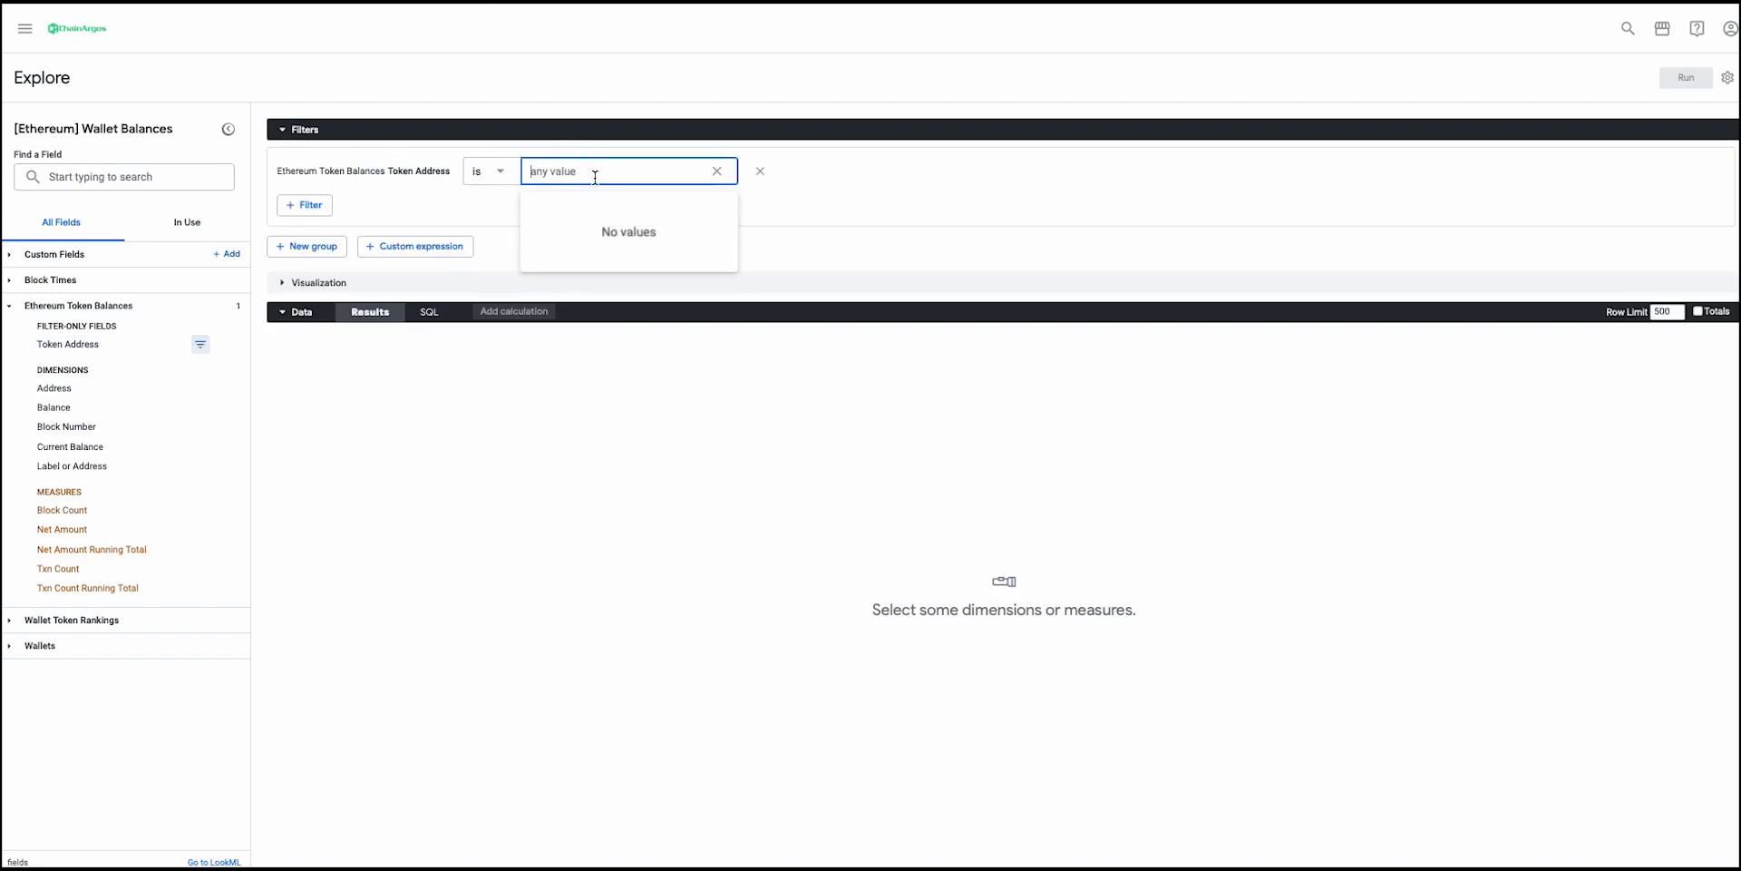
key(ctrl+v)
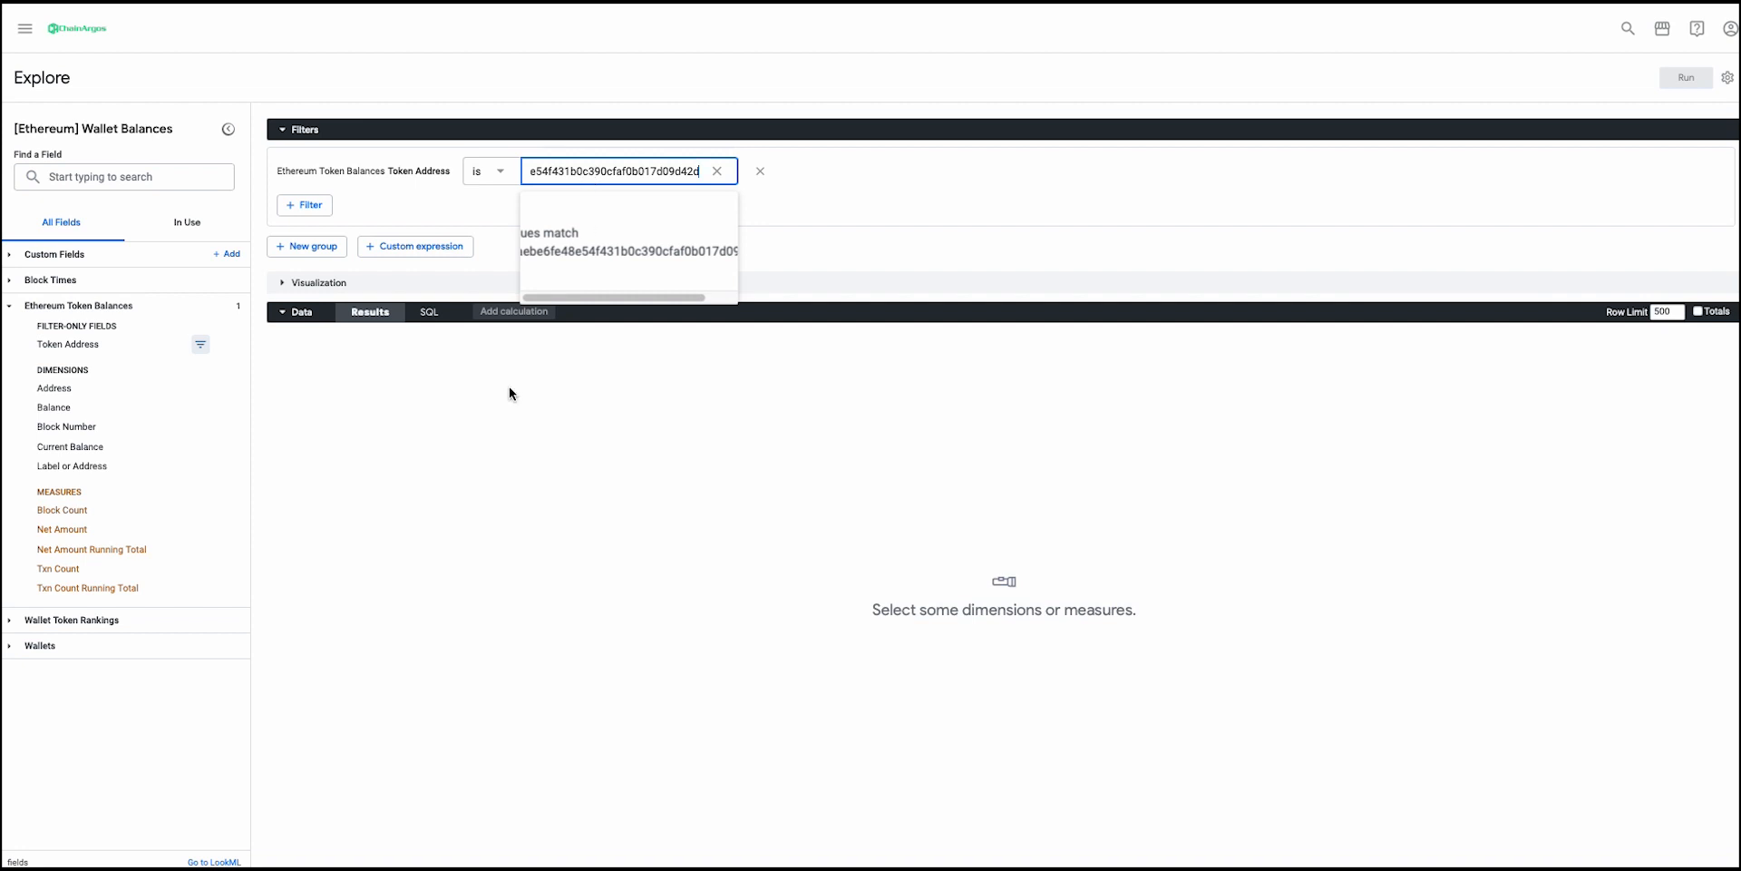
click(481, 456)
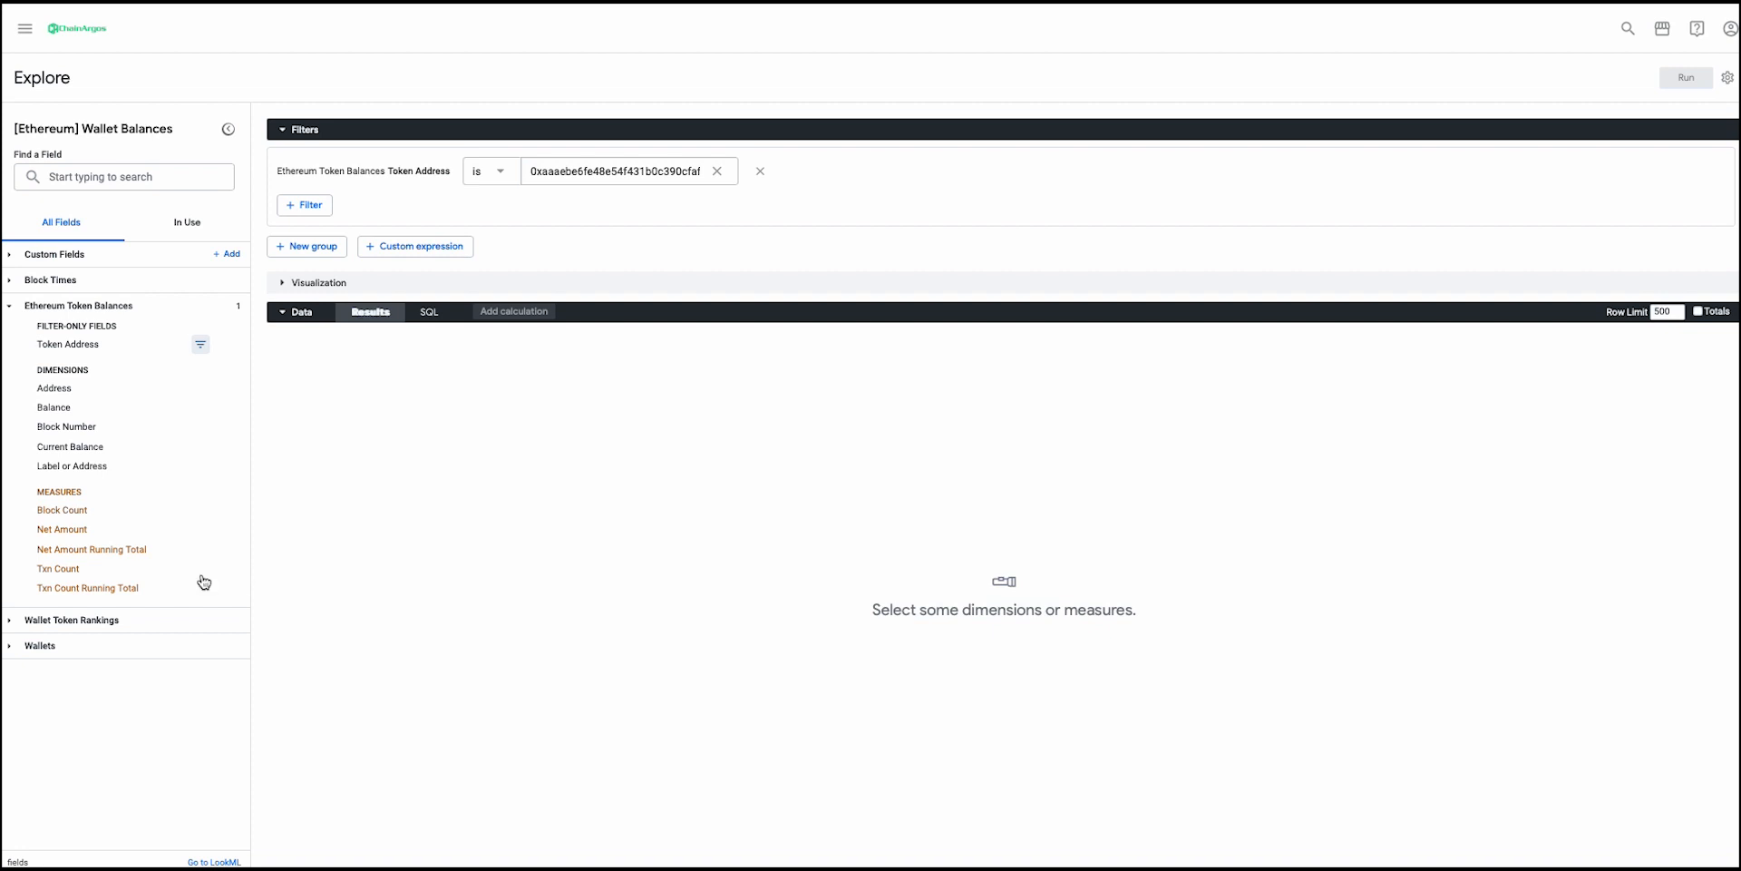
click(13, 623)
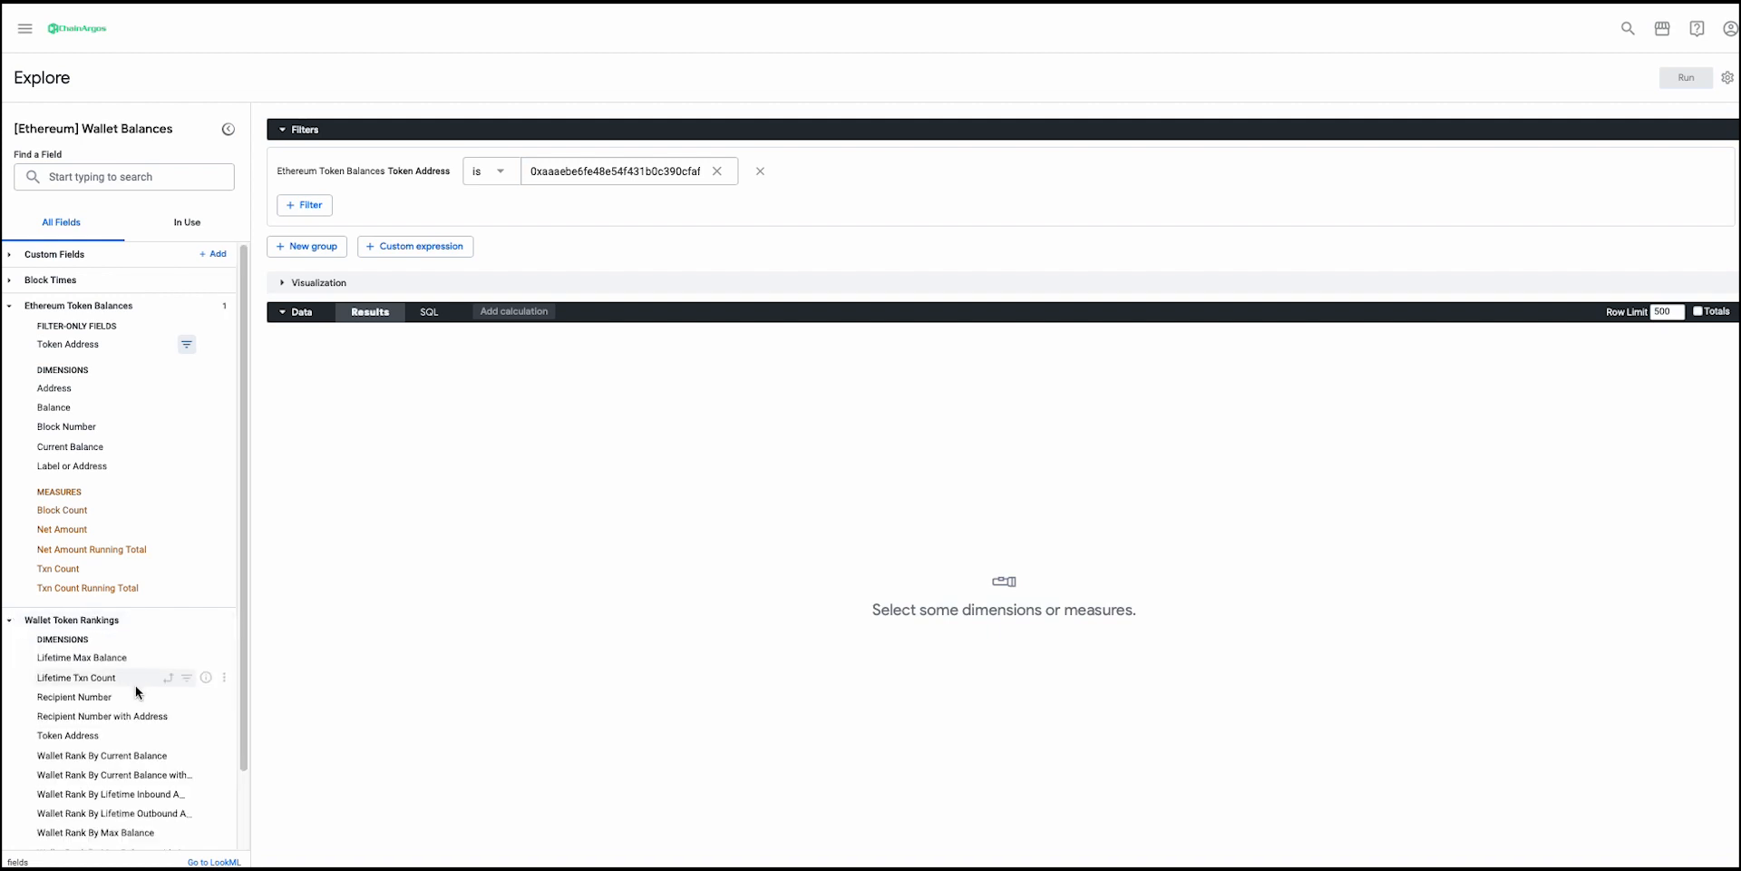
scroll(137, 691, down, 2)
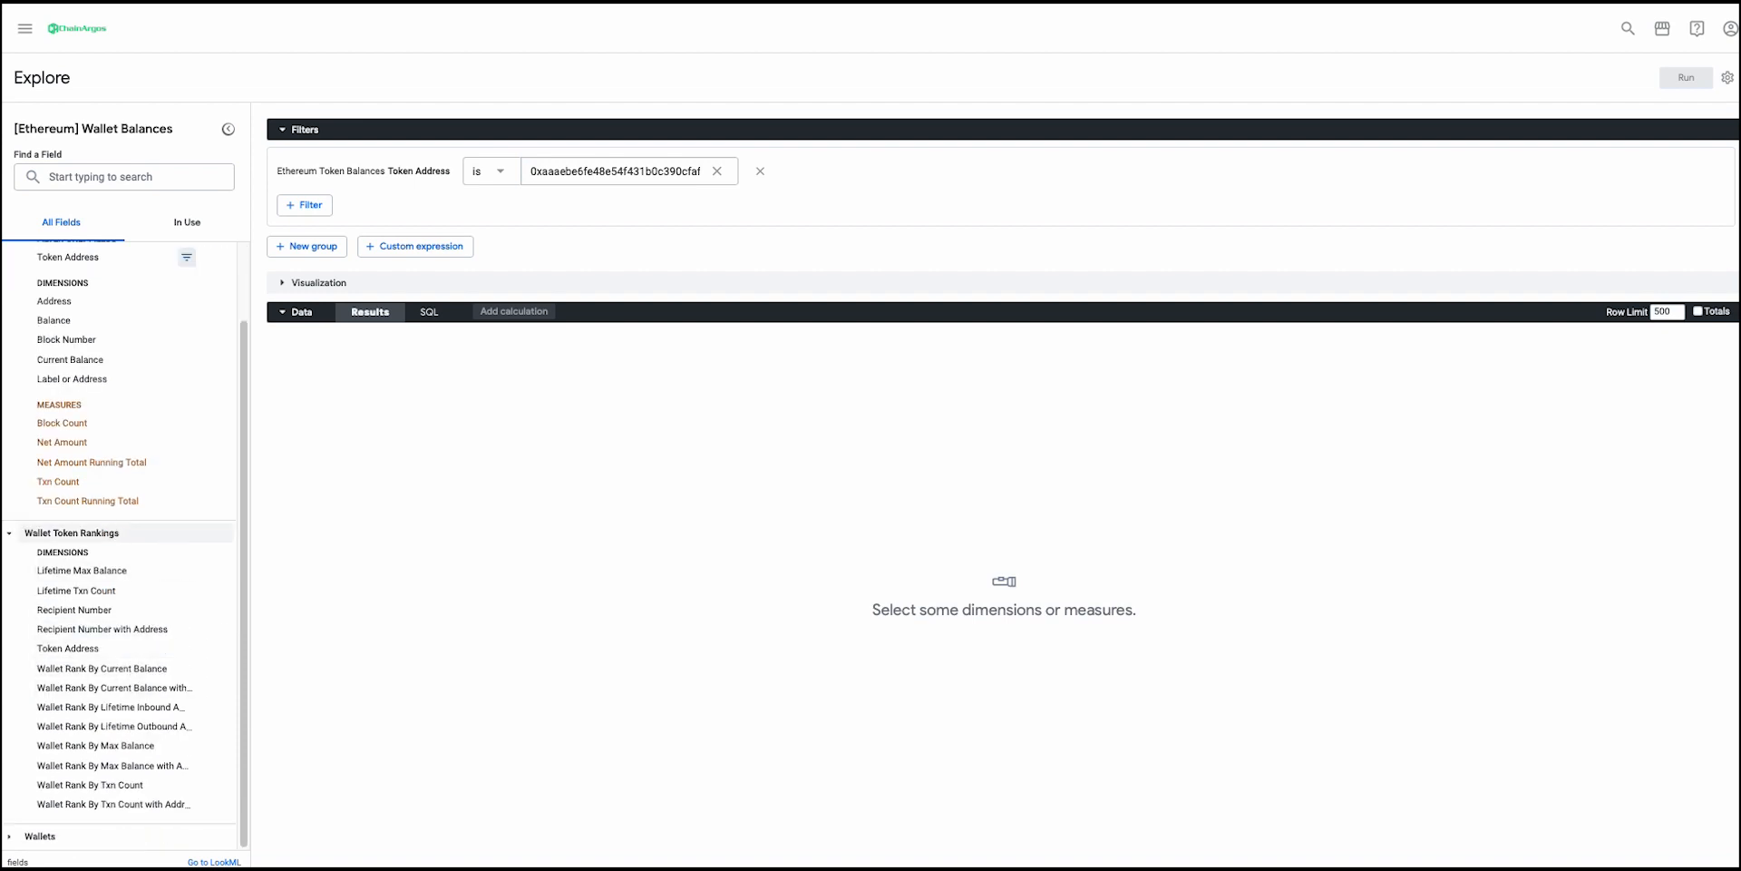
scroll(109, 531, up, 2)
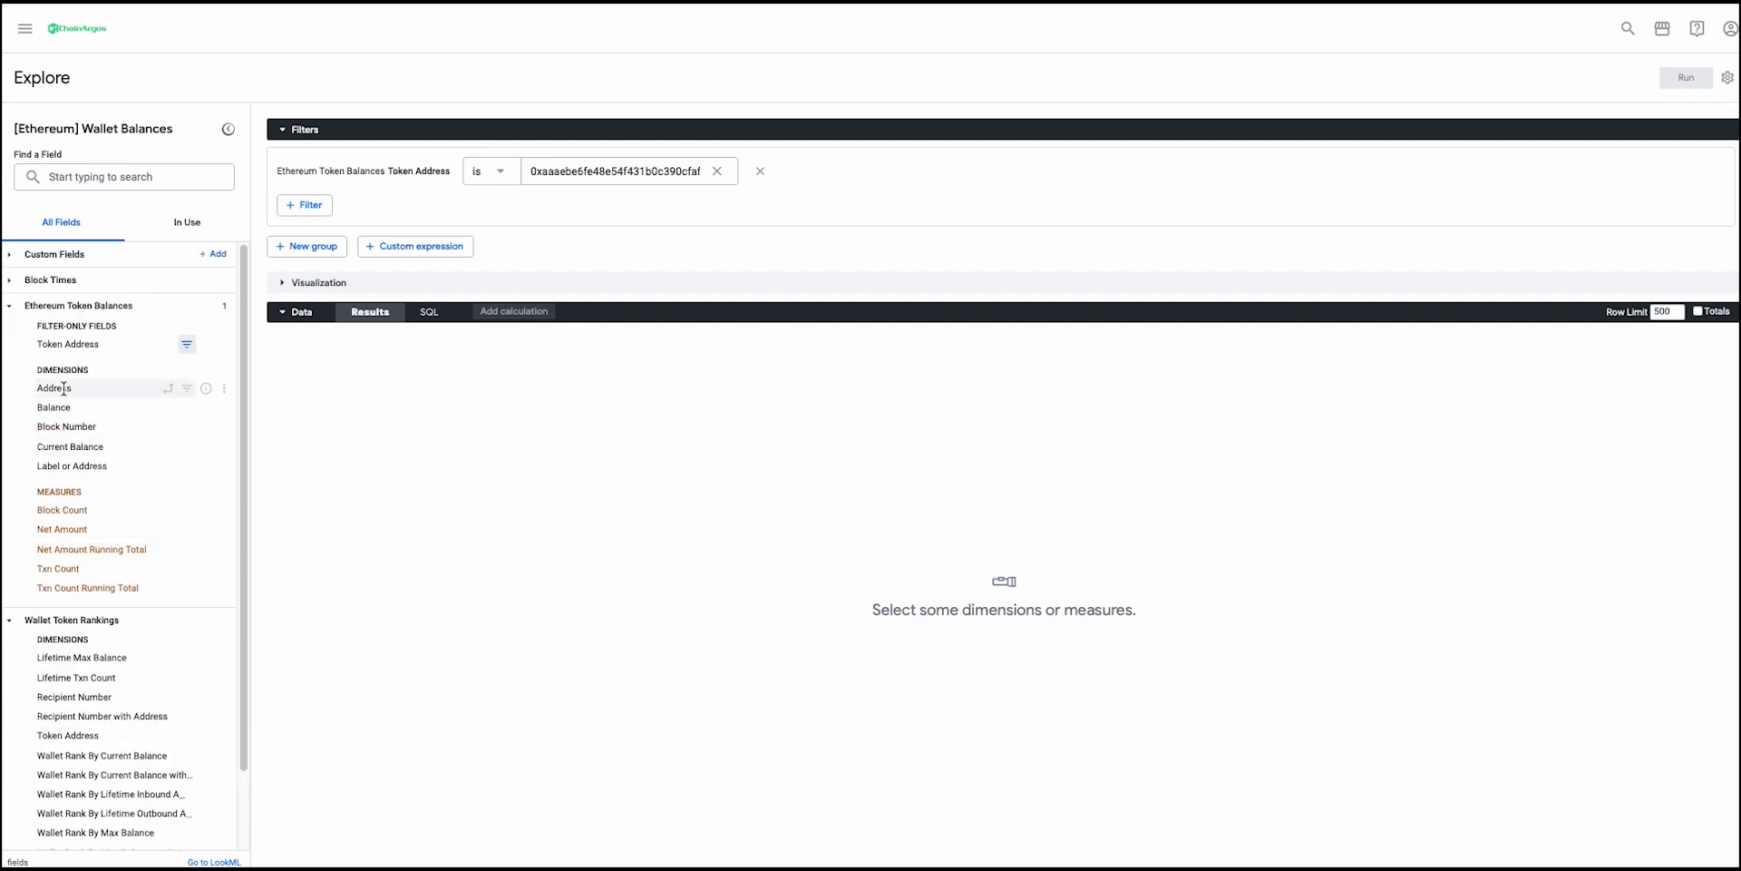
click(186, 388)
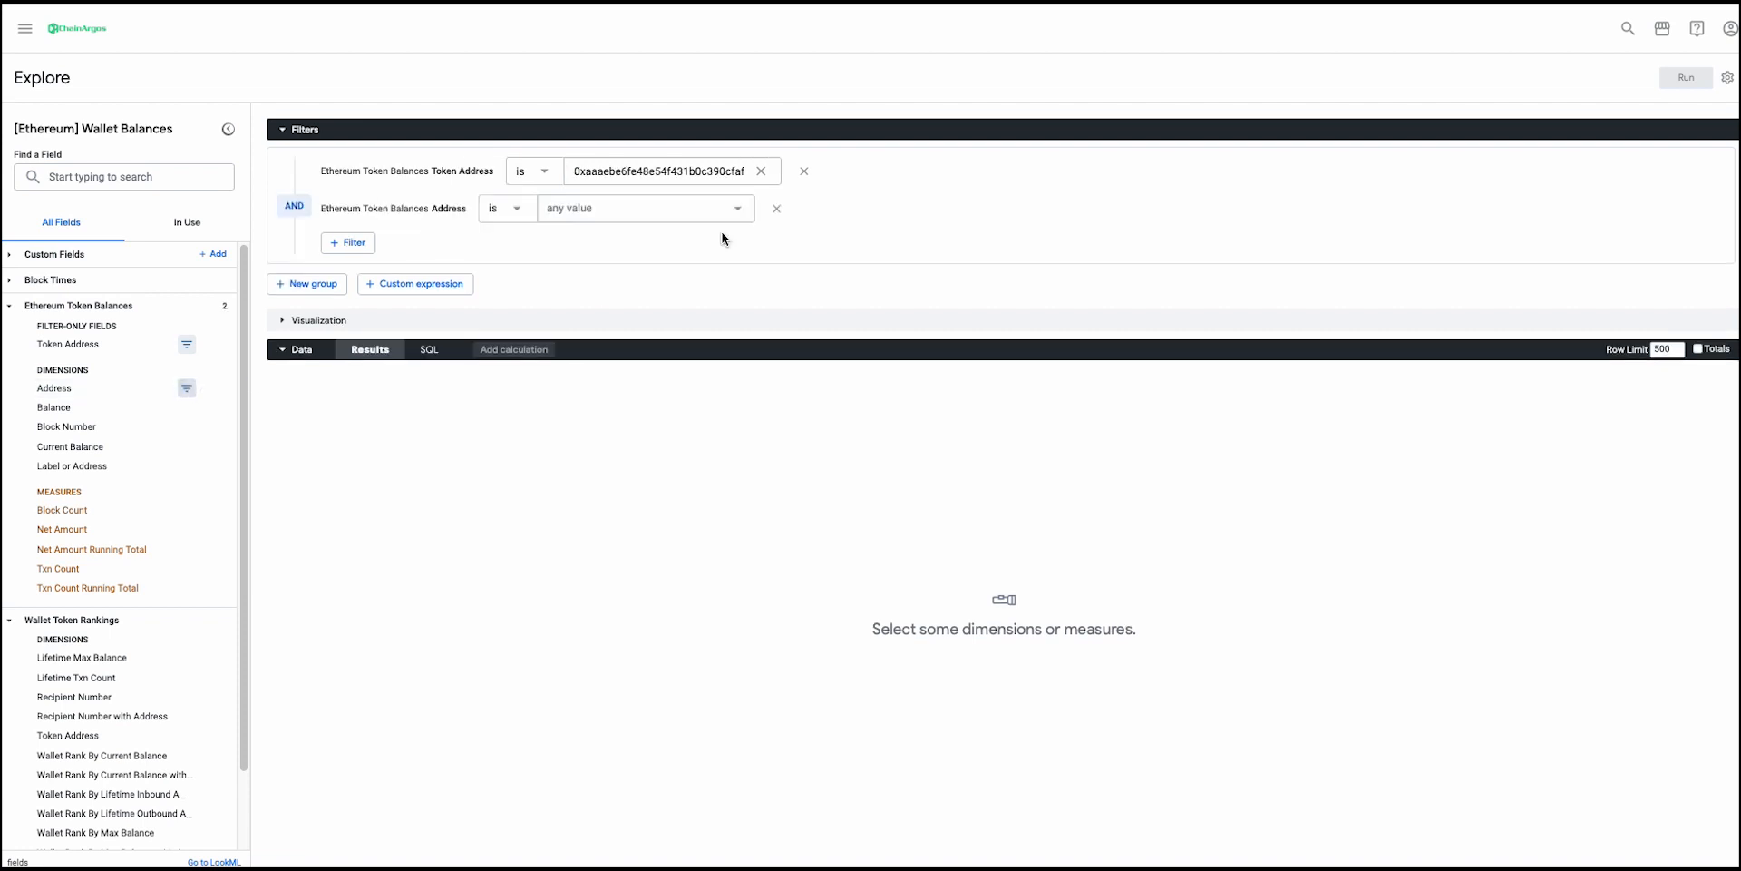
click(776, 211)
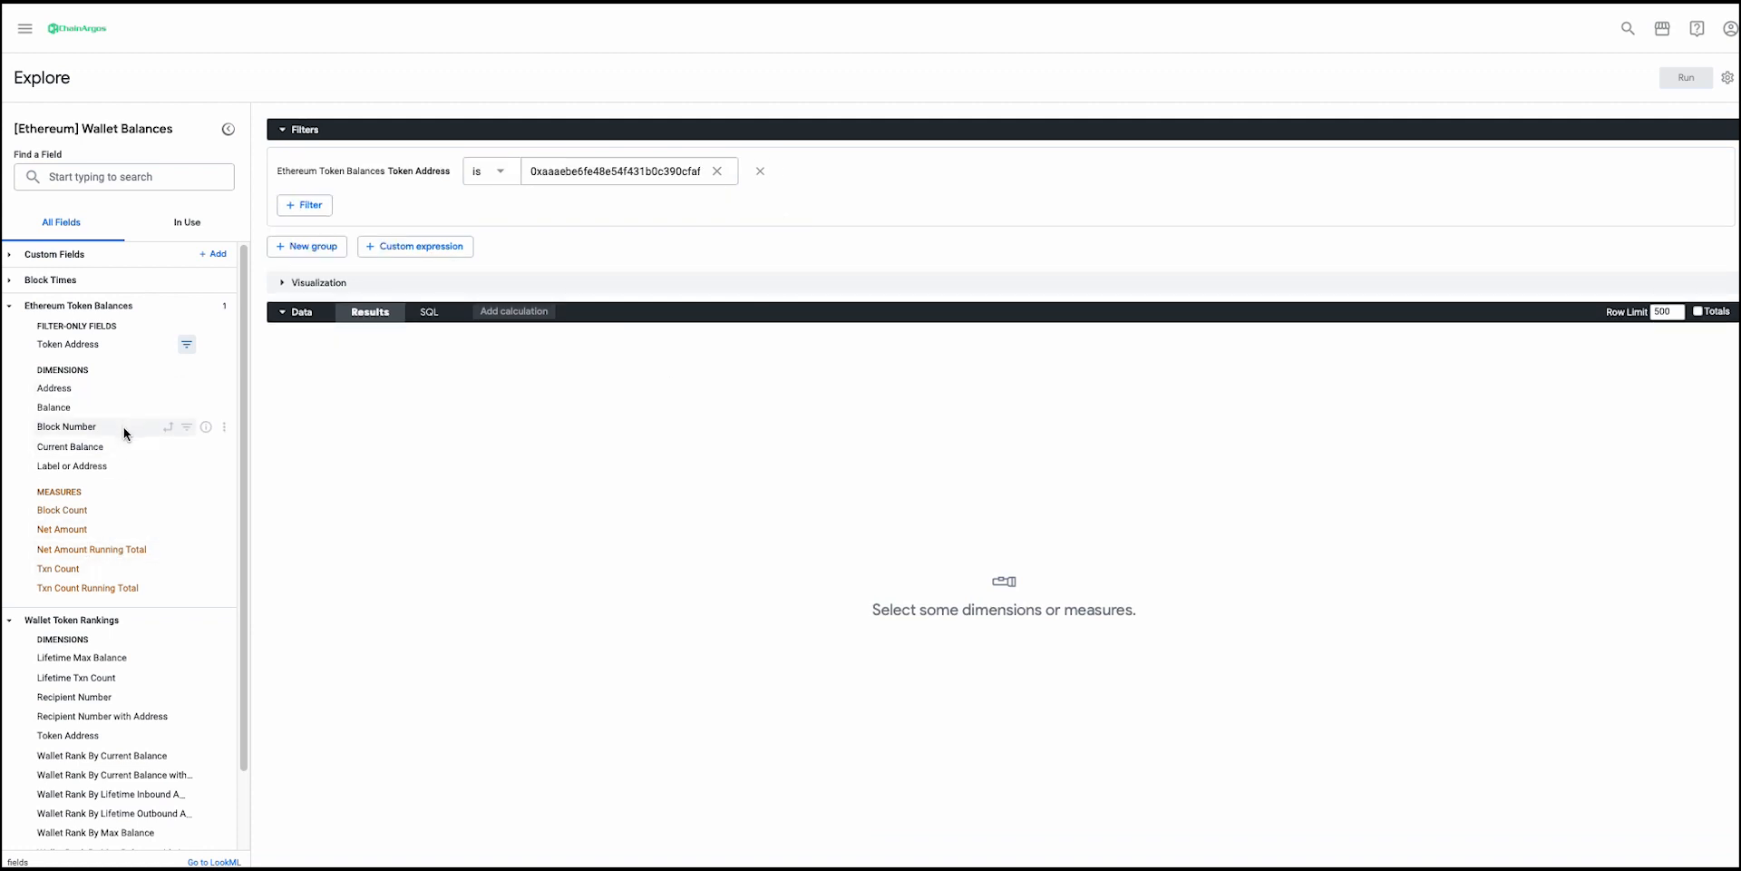
Add a filter on the Wallet Token Rankings Recipient Number that limits it to <= 25
scroll(136, 413, down, 1)
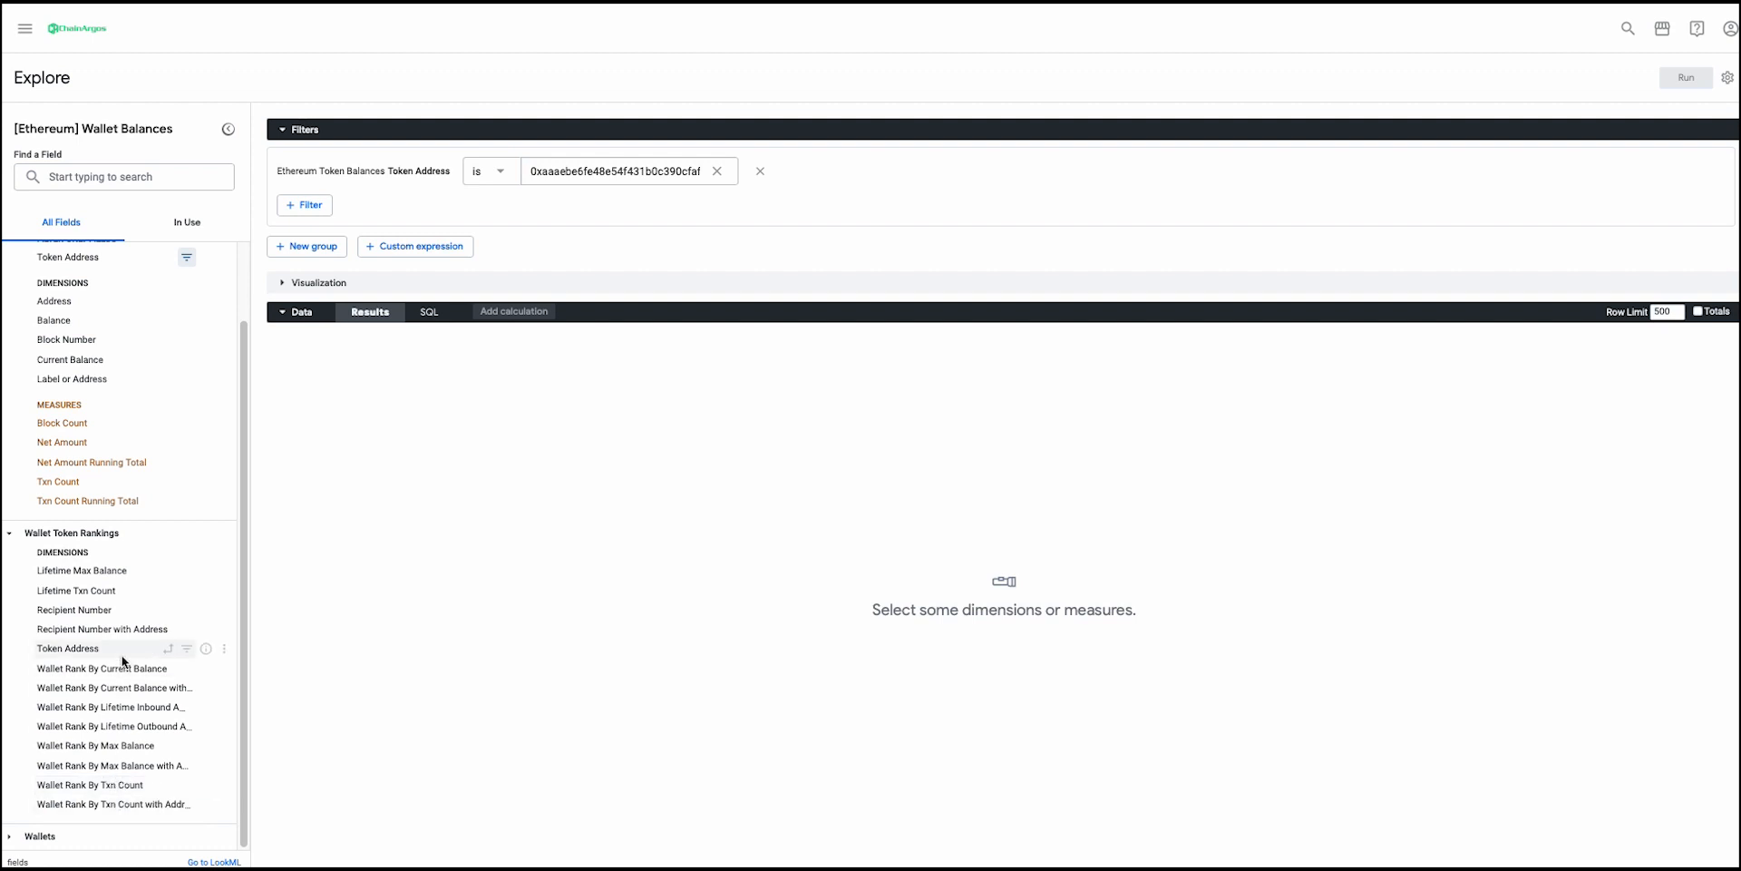
click(187, 613)
click(522, 208)
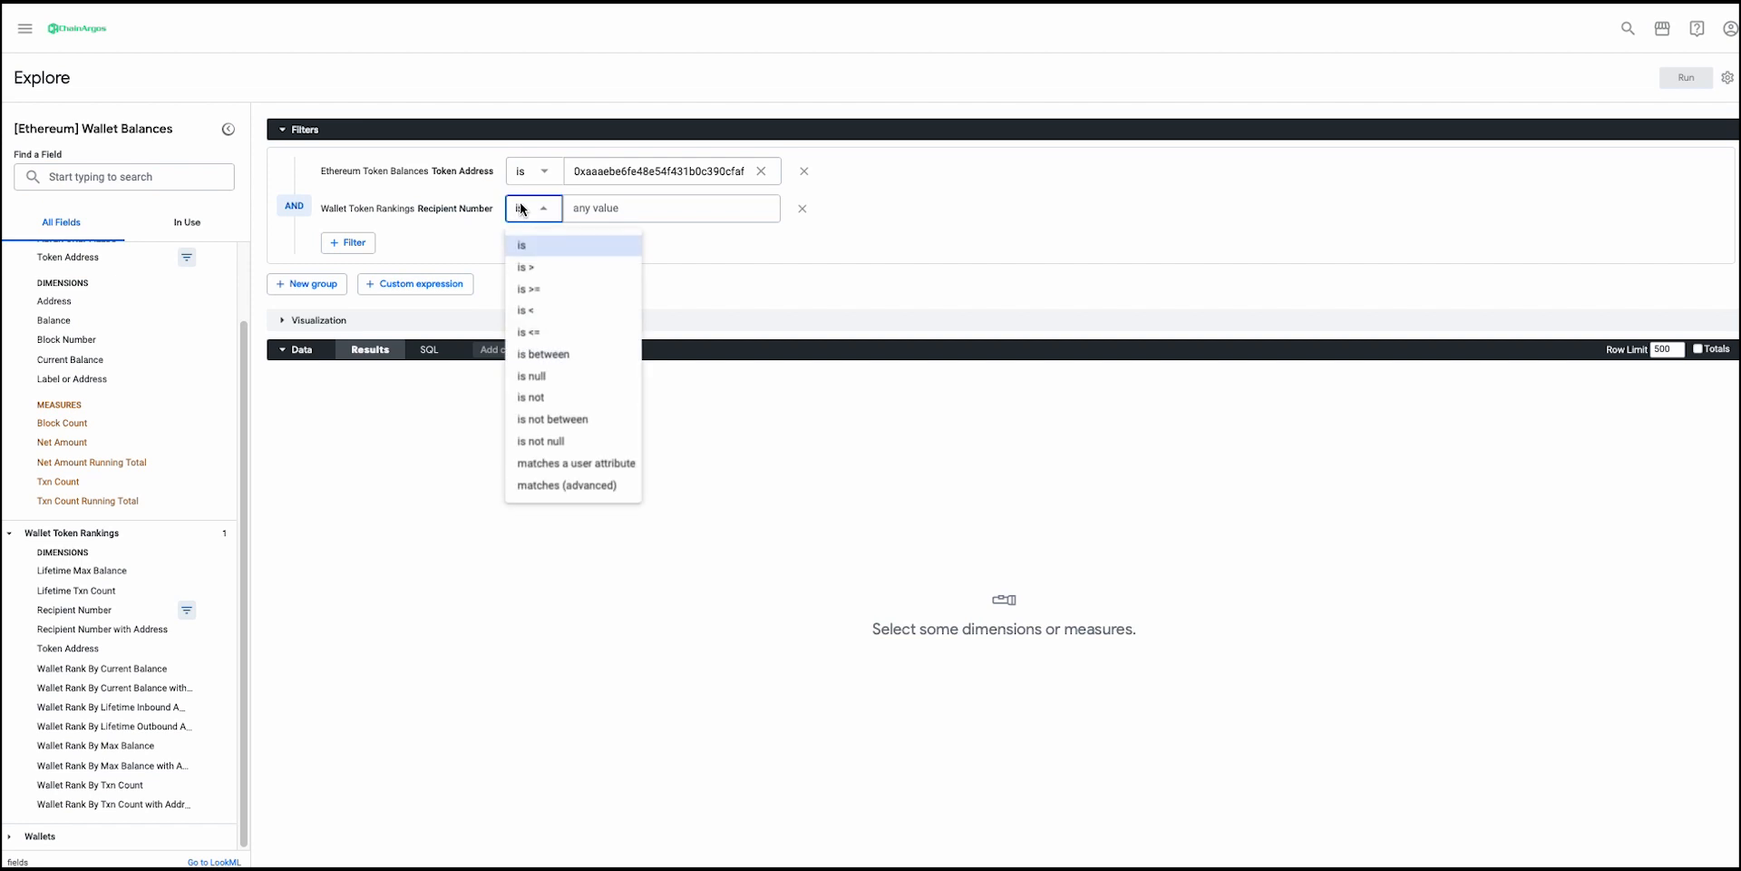
click(547, 330)
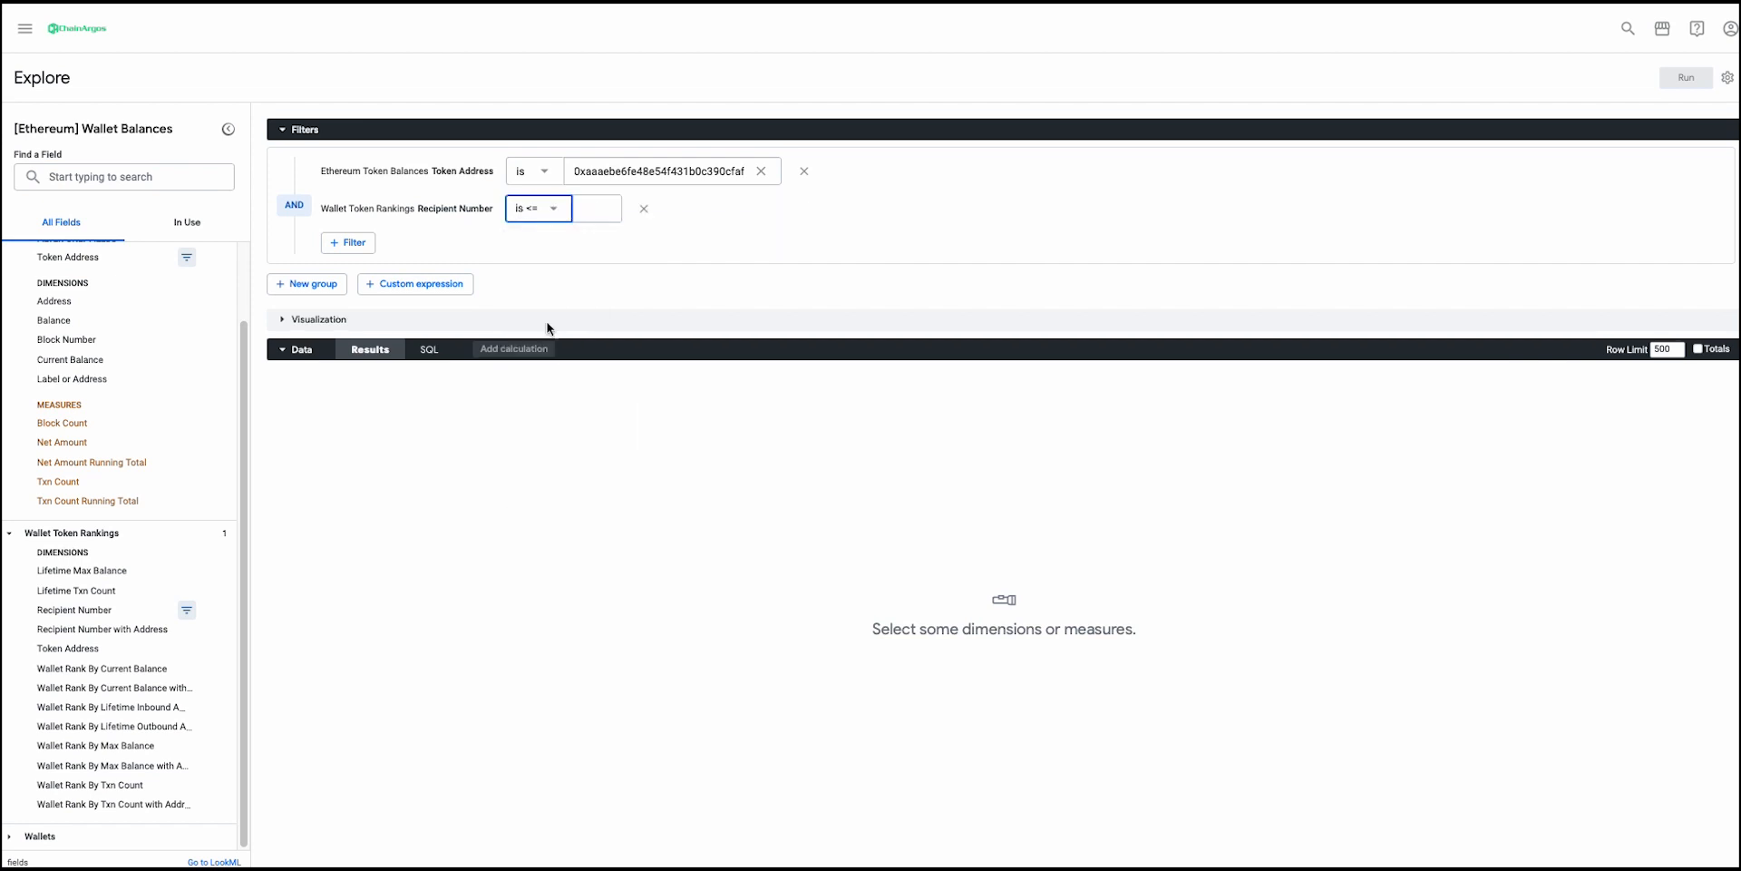
click(609, 209)
text(25)
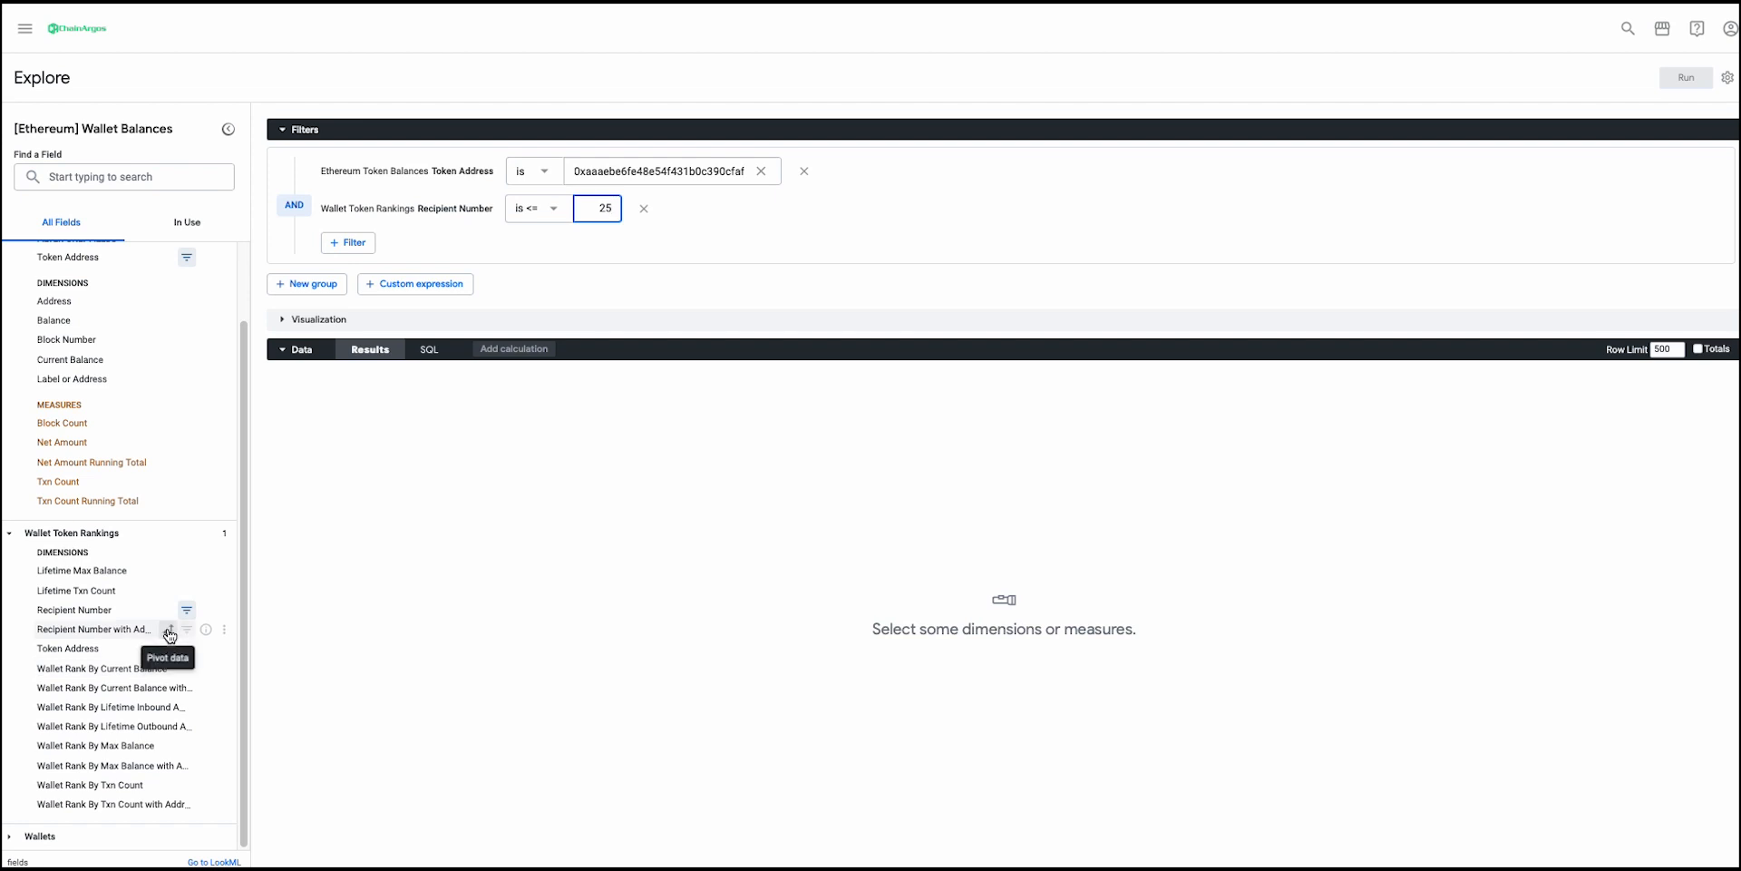
Pivot the data on Recipient Number with Address and add the Date dimension of Block Written Date from Block Times
click(168, 632)
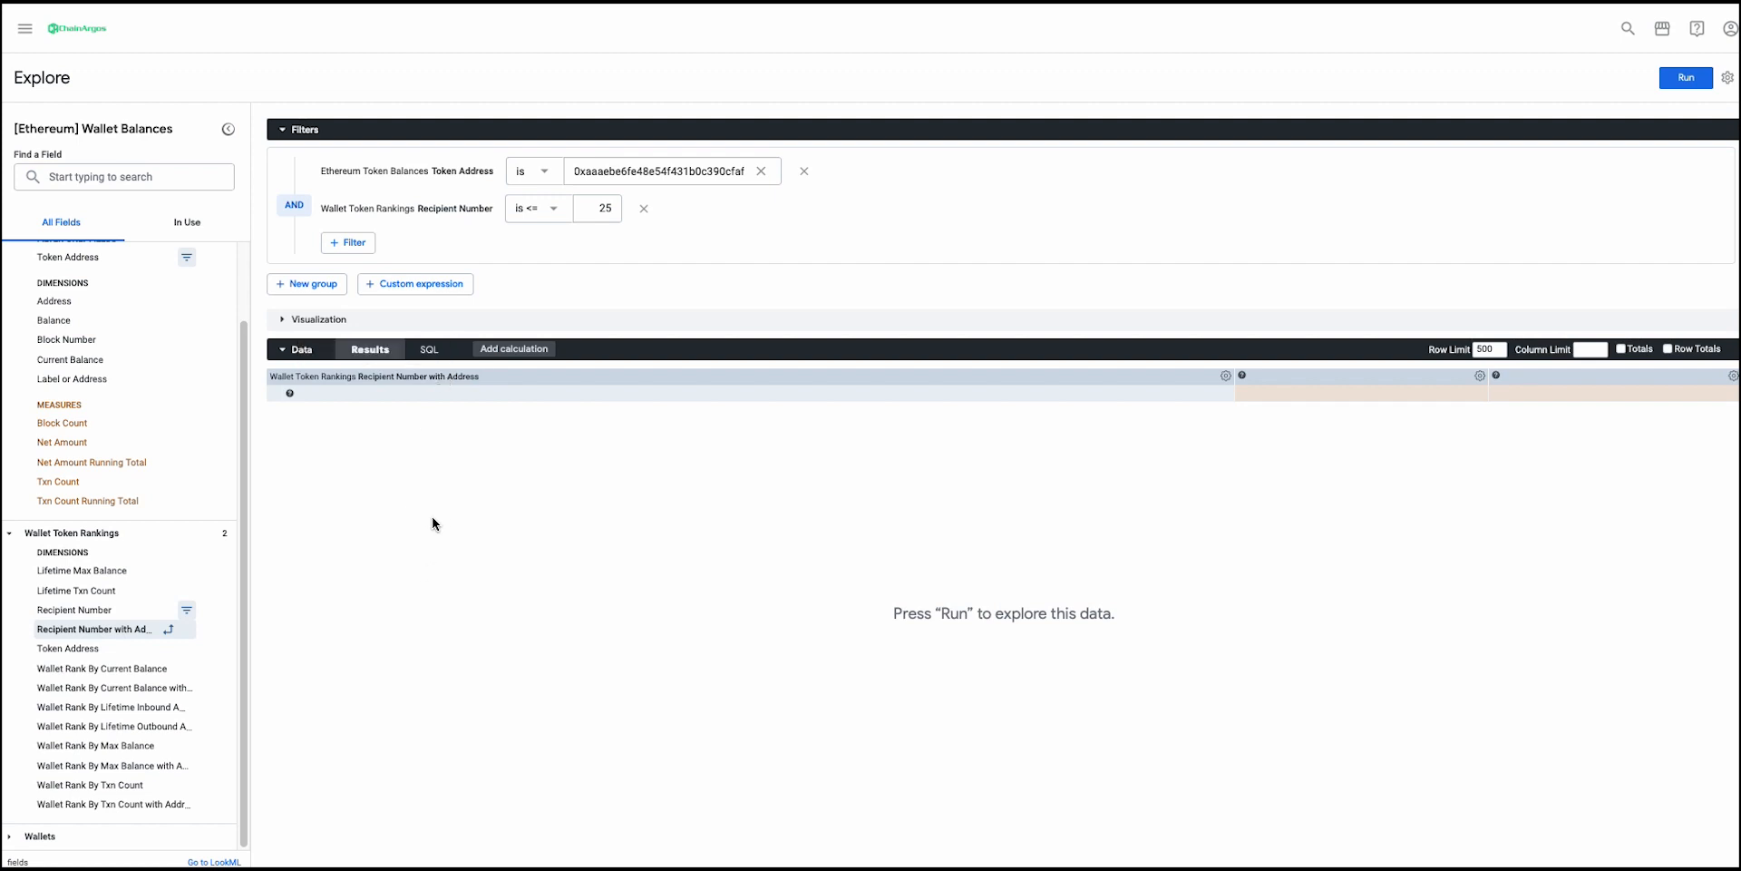
scroll(145, 499, up, 2)
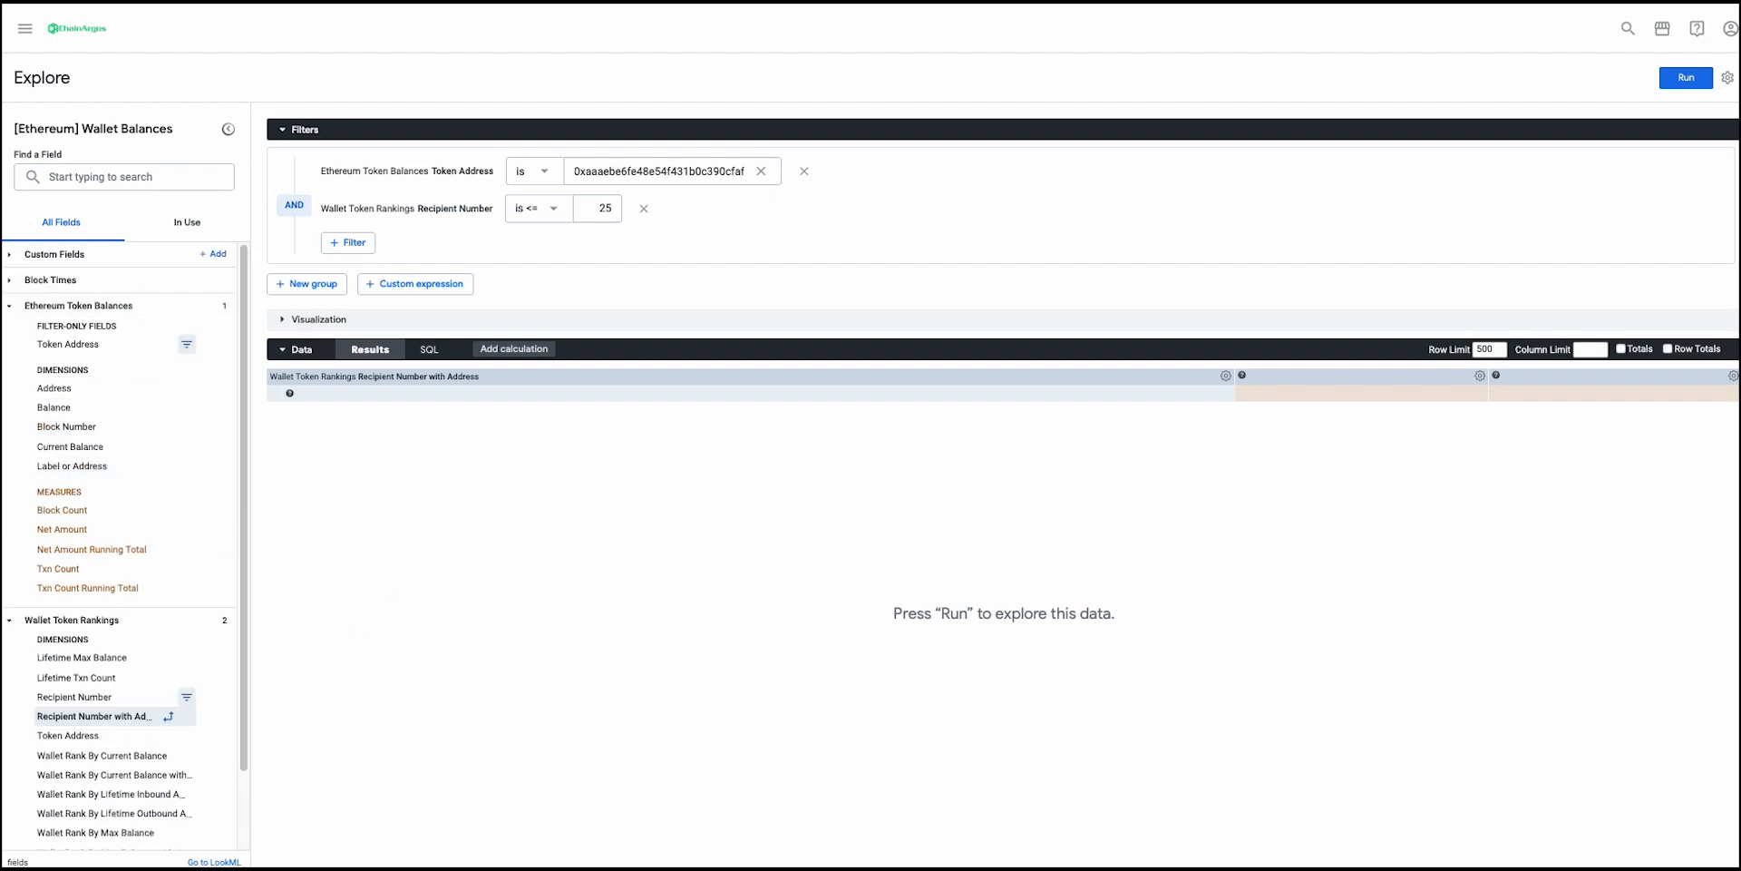
click(46, 280)
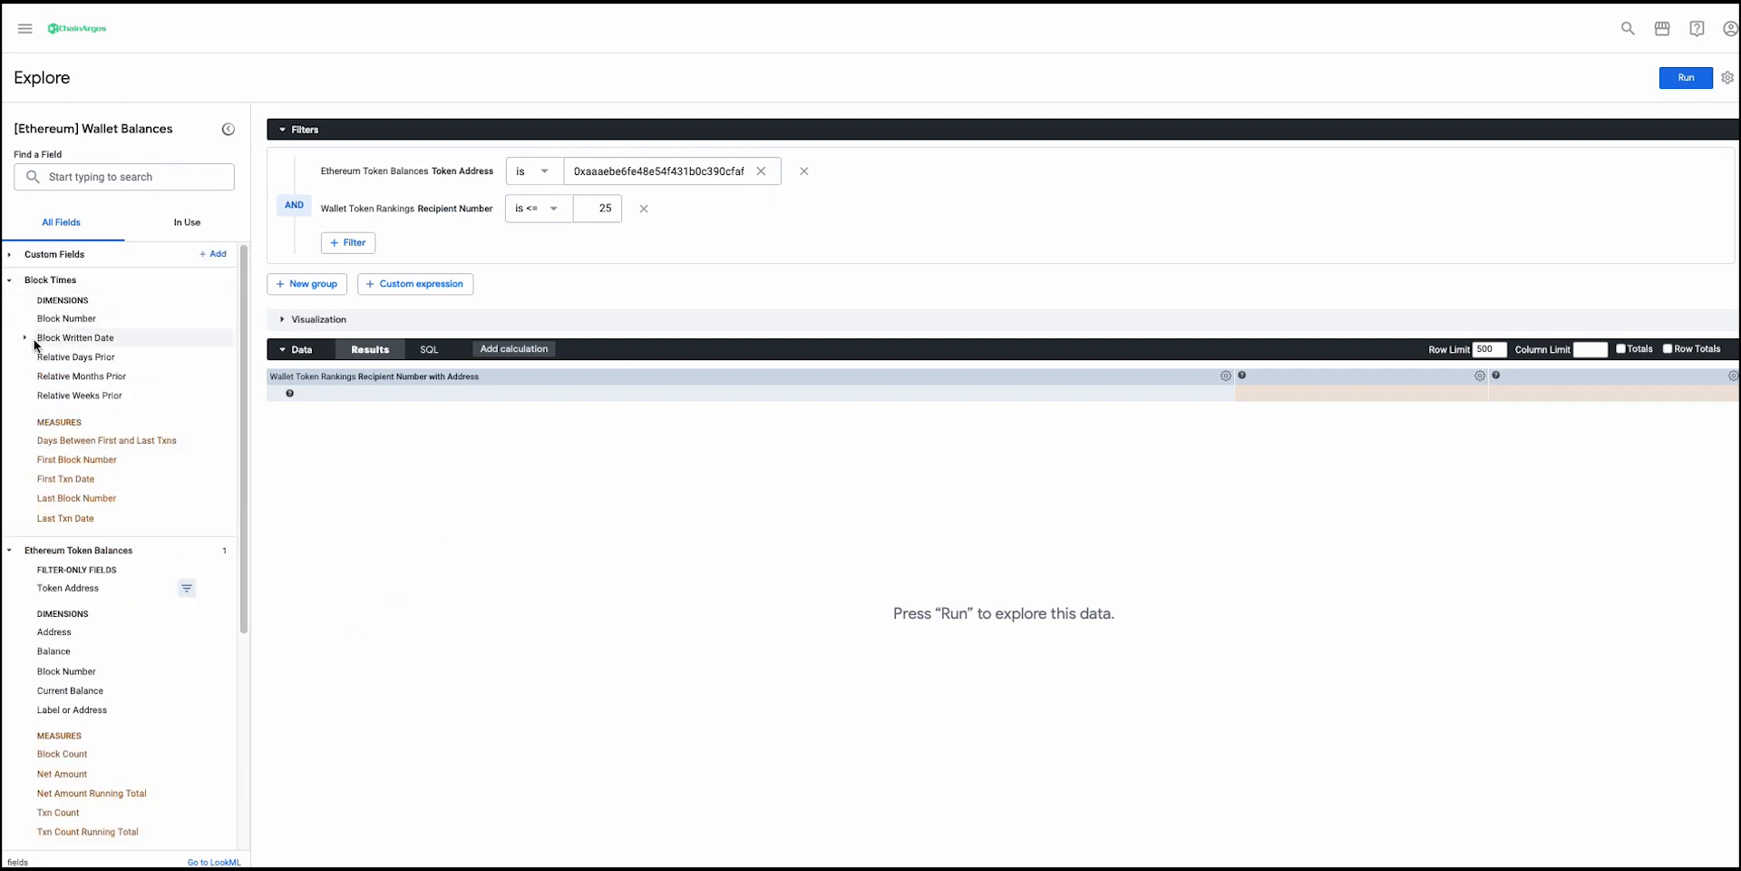
click(26, 339)
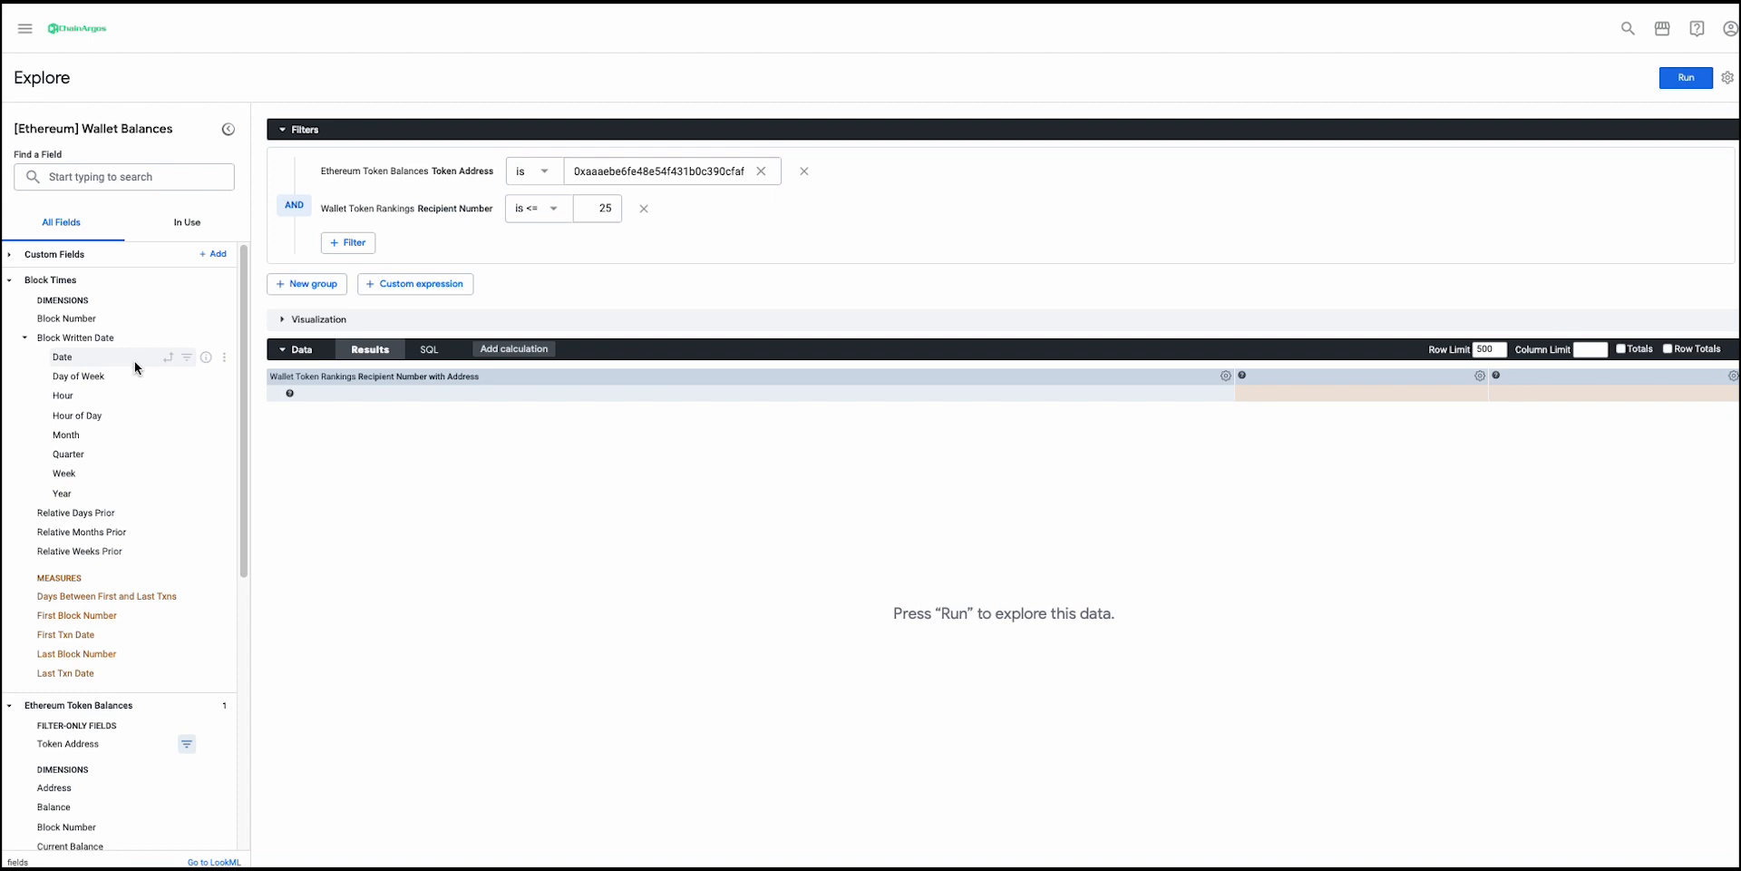
click(134, 363)
Read the description of the Net Amount Running Total measure in Ethereum Token Balances and add the measure to the query
scroll(110, 529, down, 5)
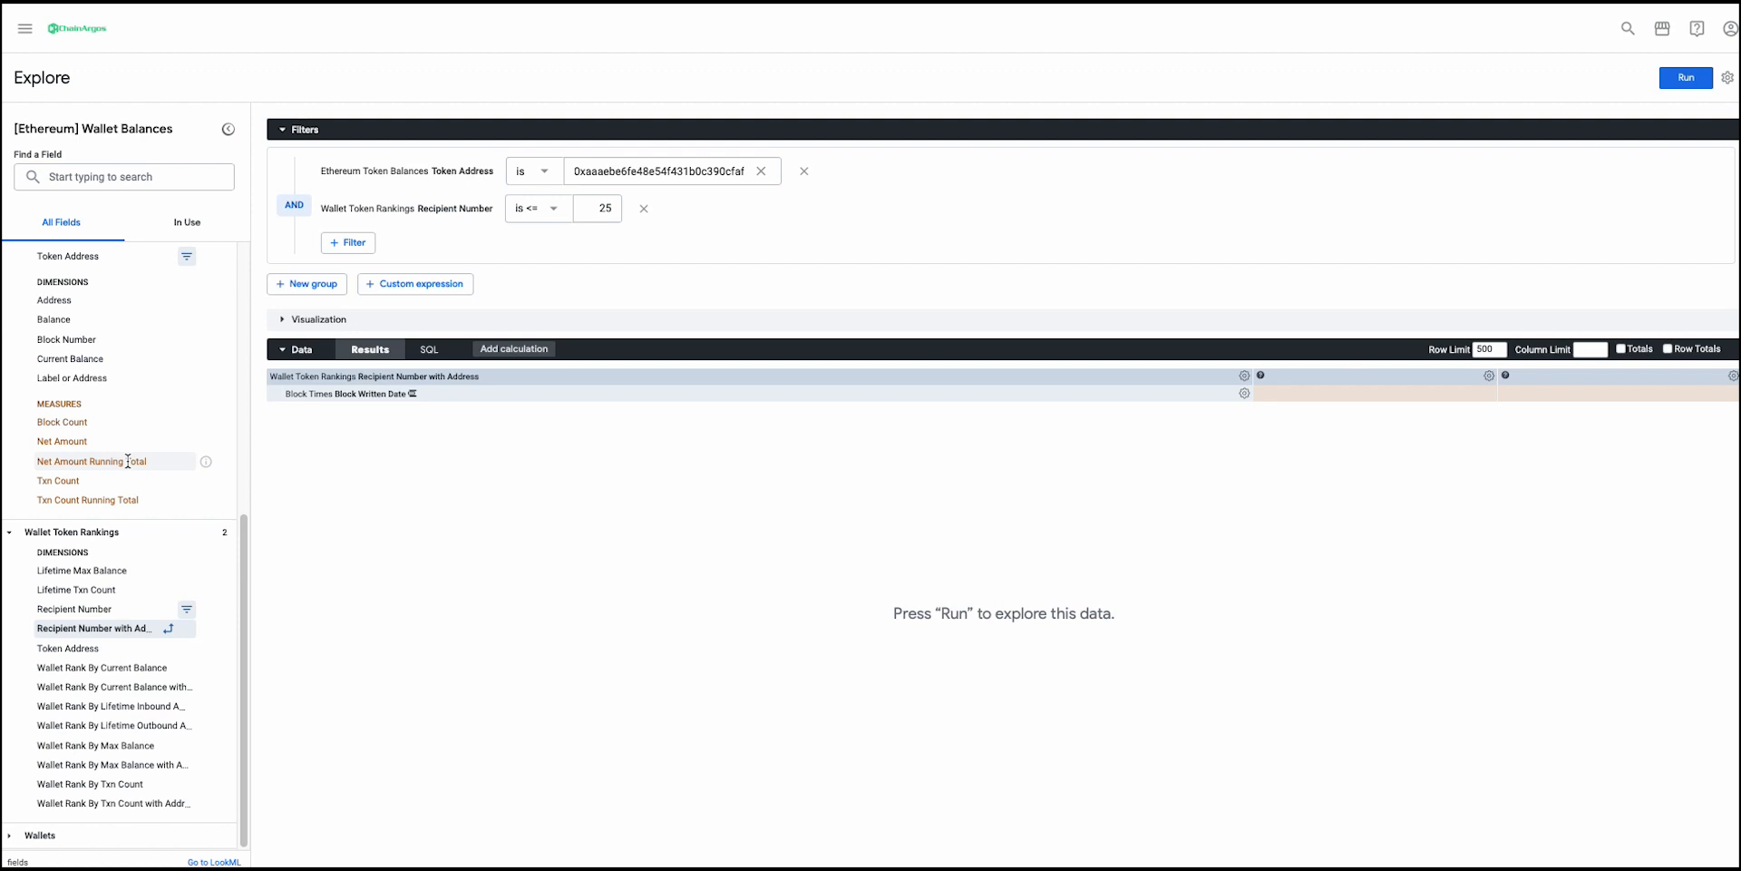
mouse_move(206, 465)
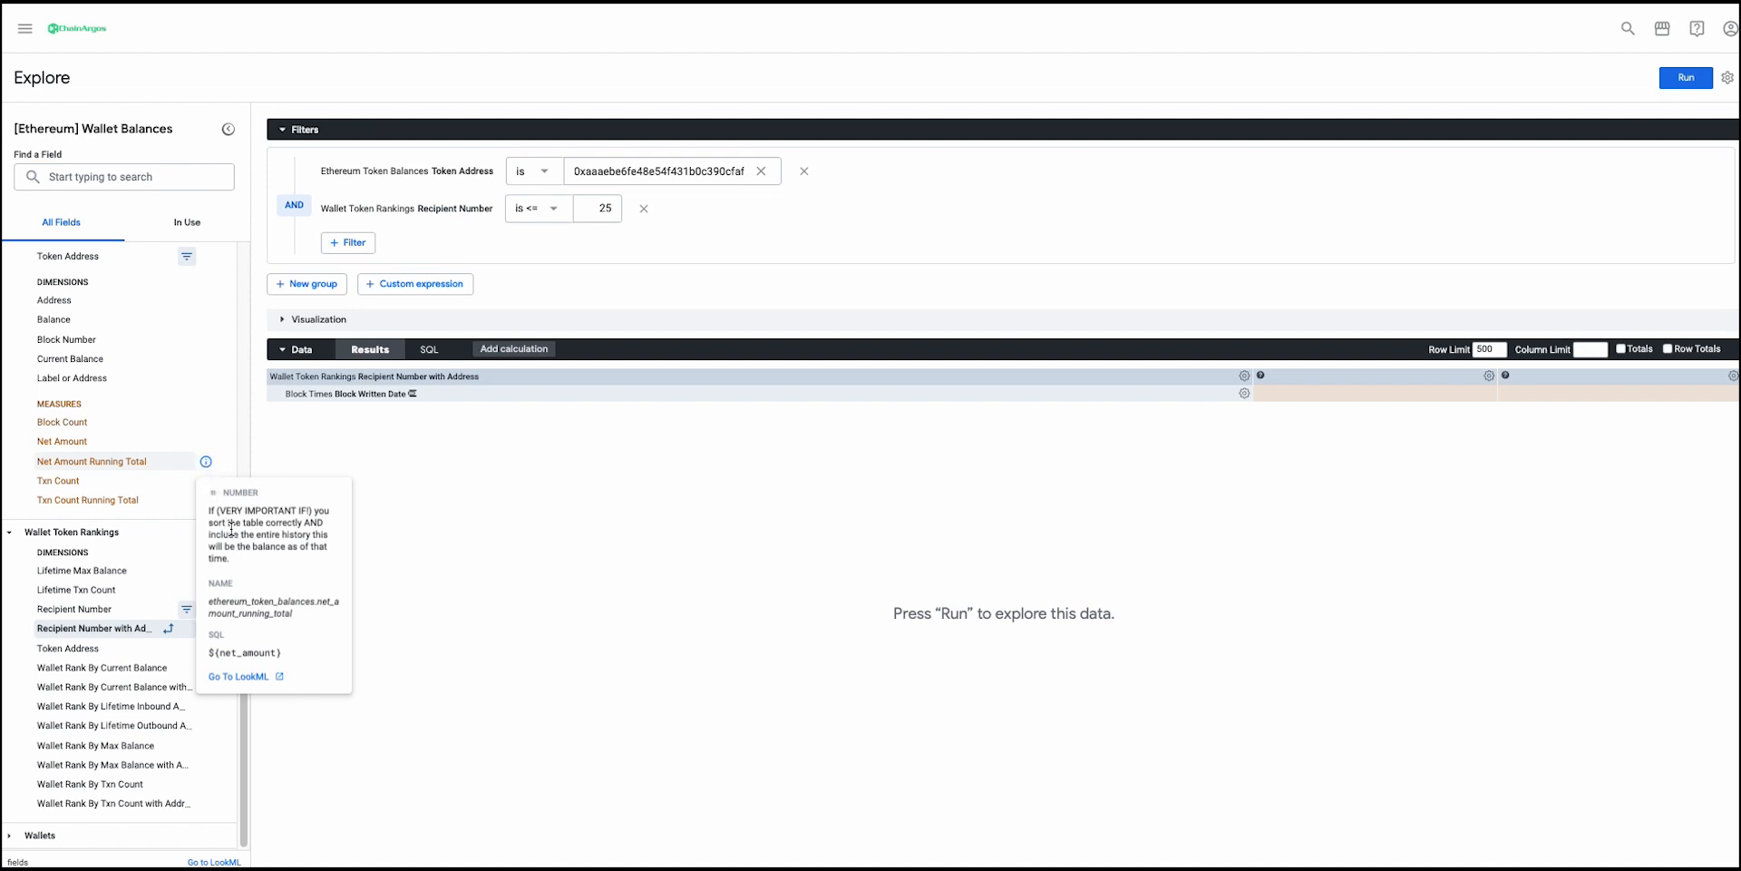
drag(221, 509, 306, 524)
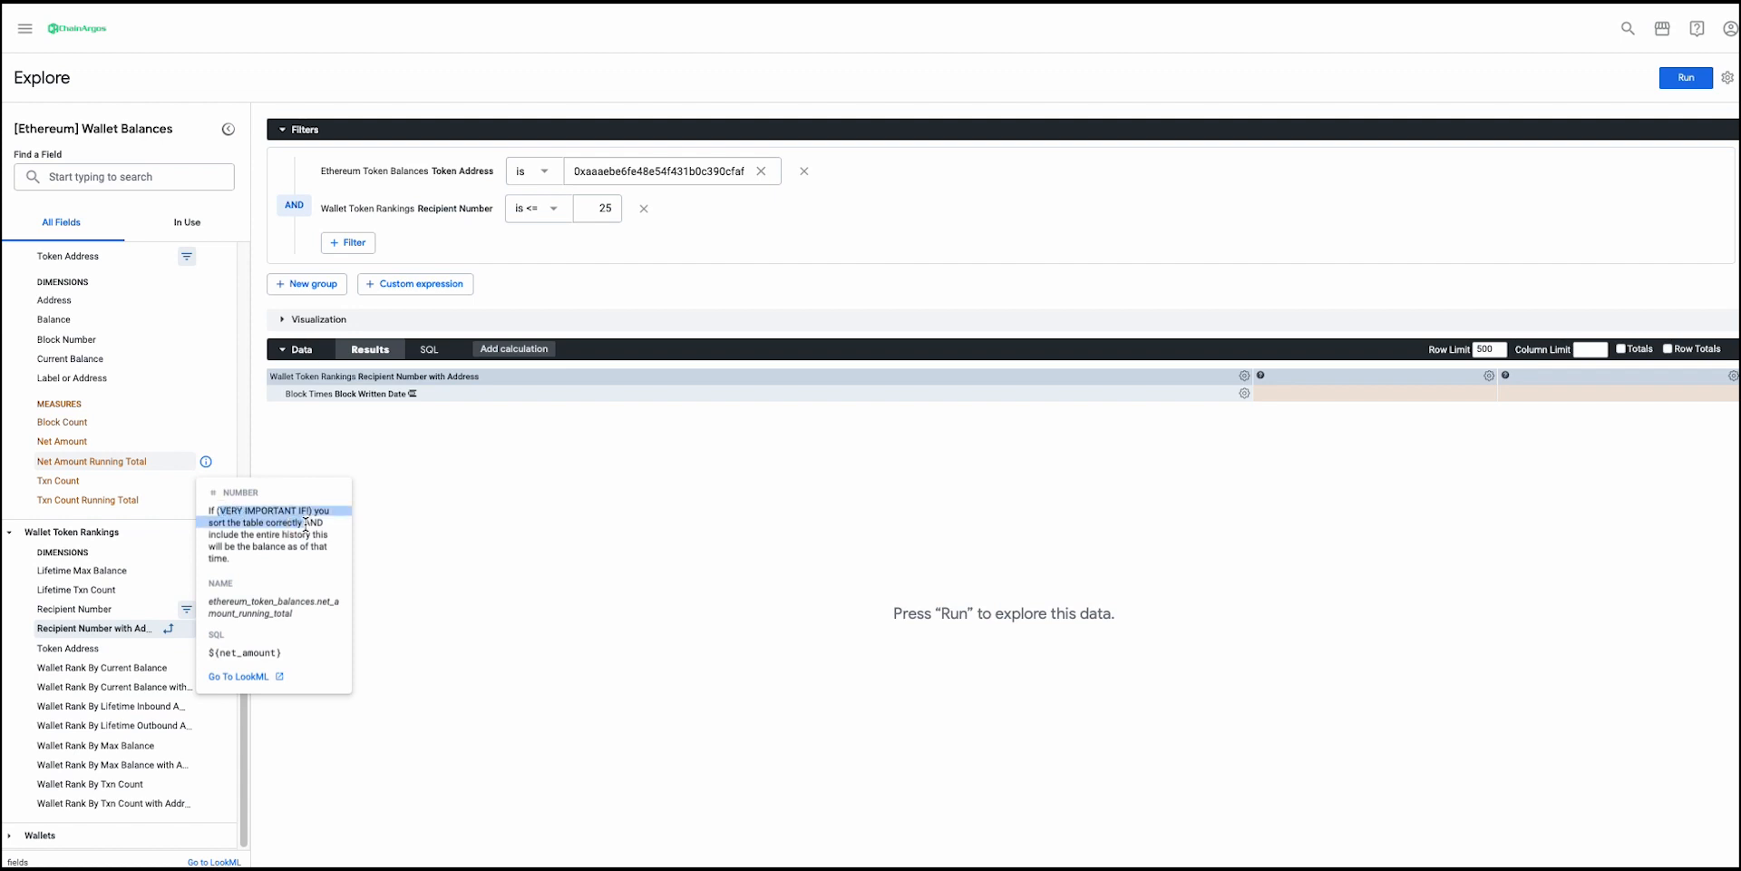
click(259, 523)
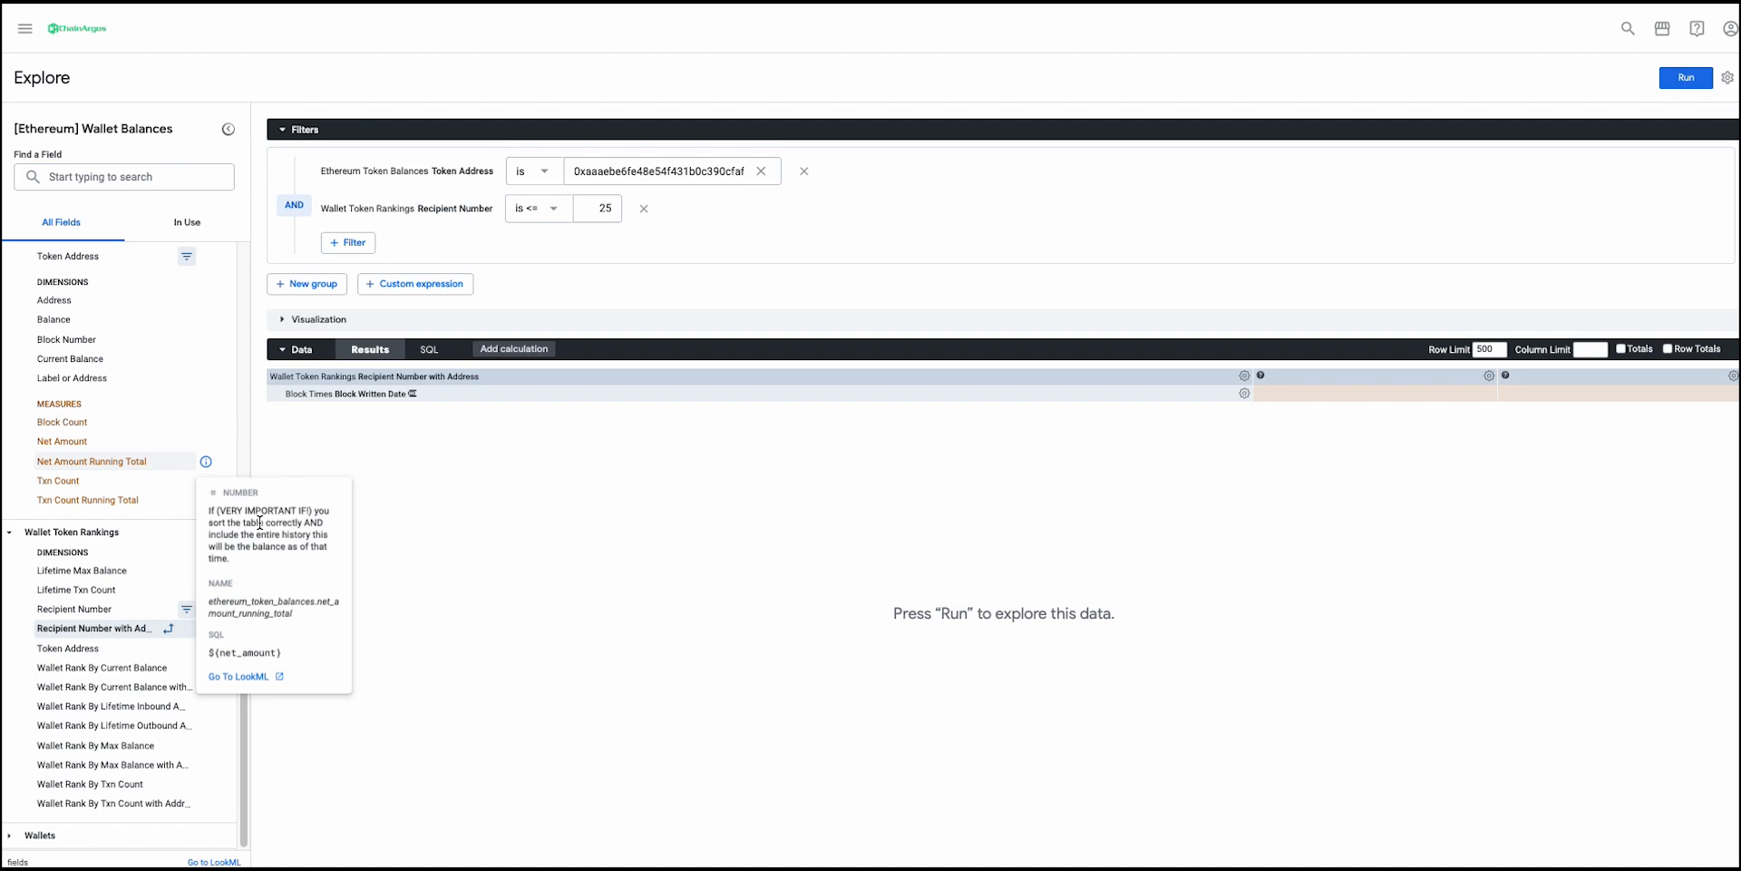
click(127, 463)
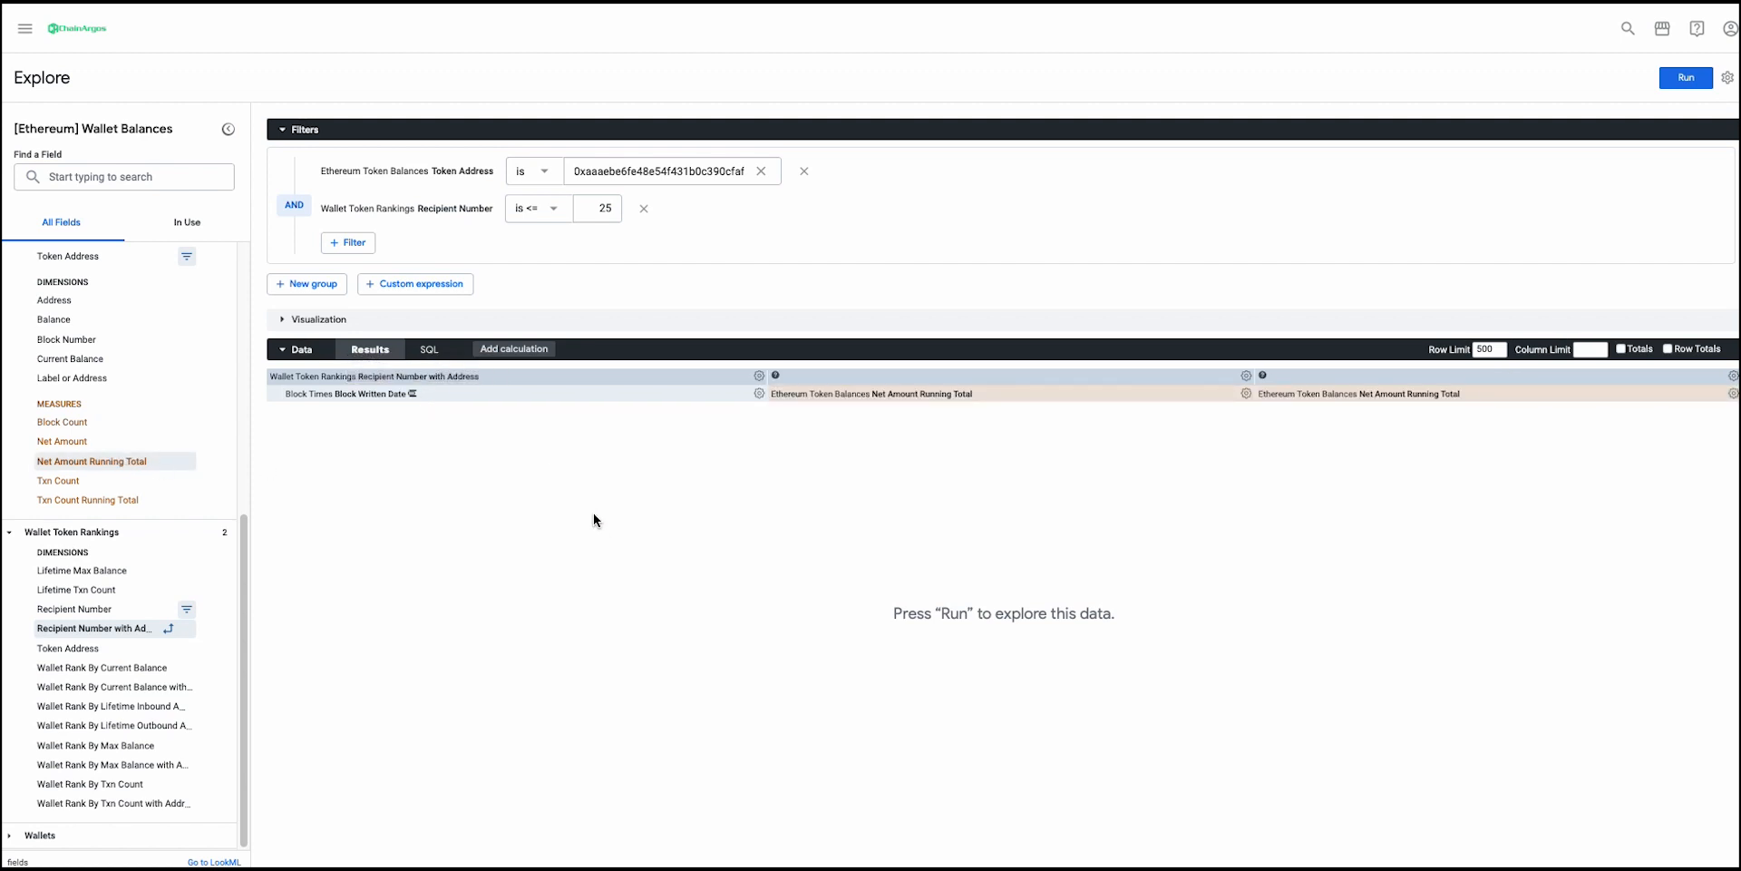
Sort the table by Block Written Date in ascending order and run the query
click(424, 396)
click(424, 394)
click(1679, 86)
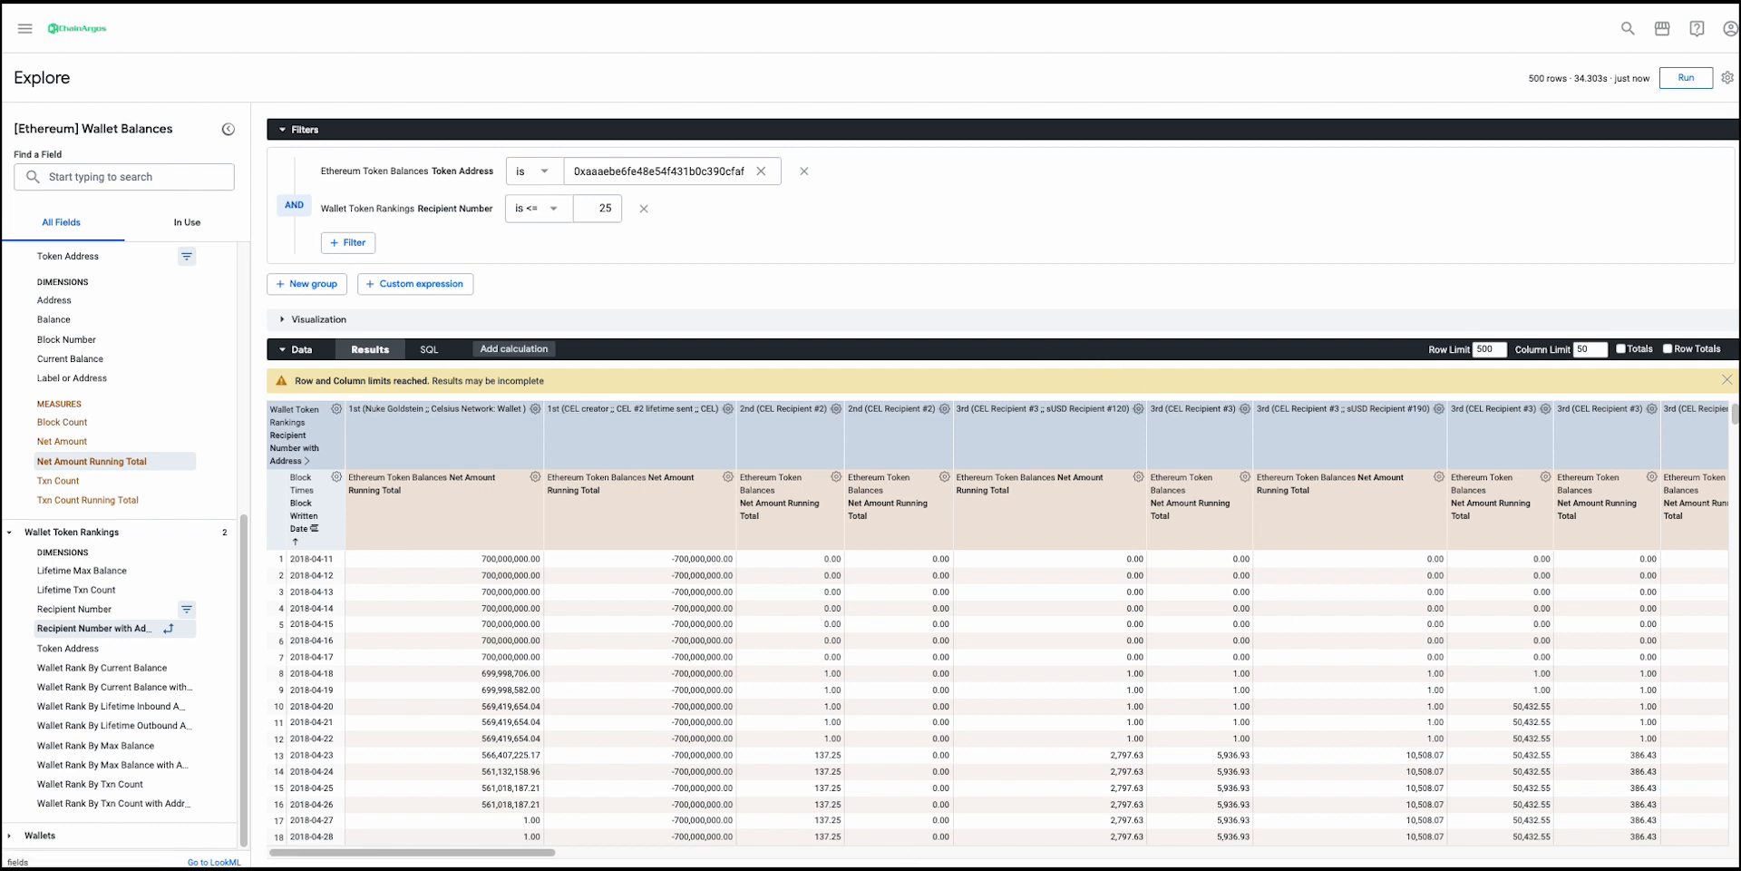
Show the results as a line chart and collapse the filter settings to enlarge it
drag(535, 854, 339, 820)
click(281, 319)
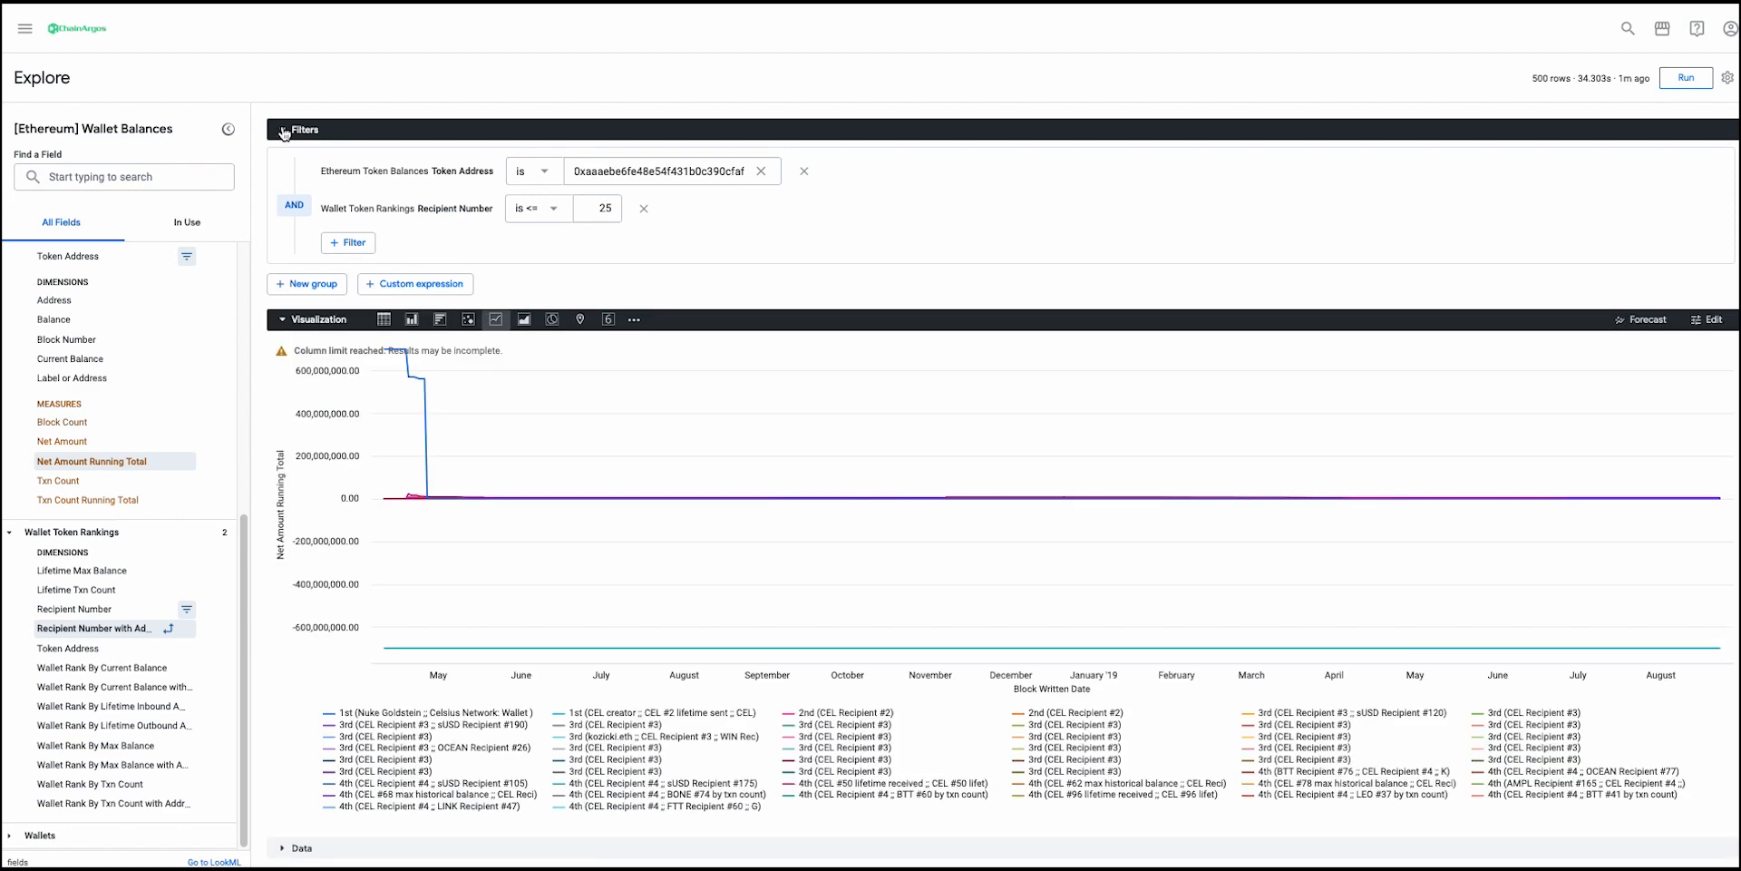
click(283, 130)
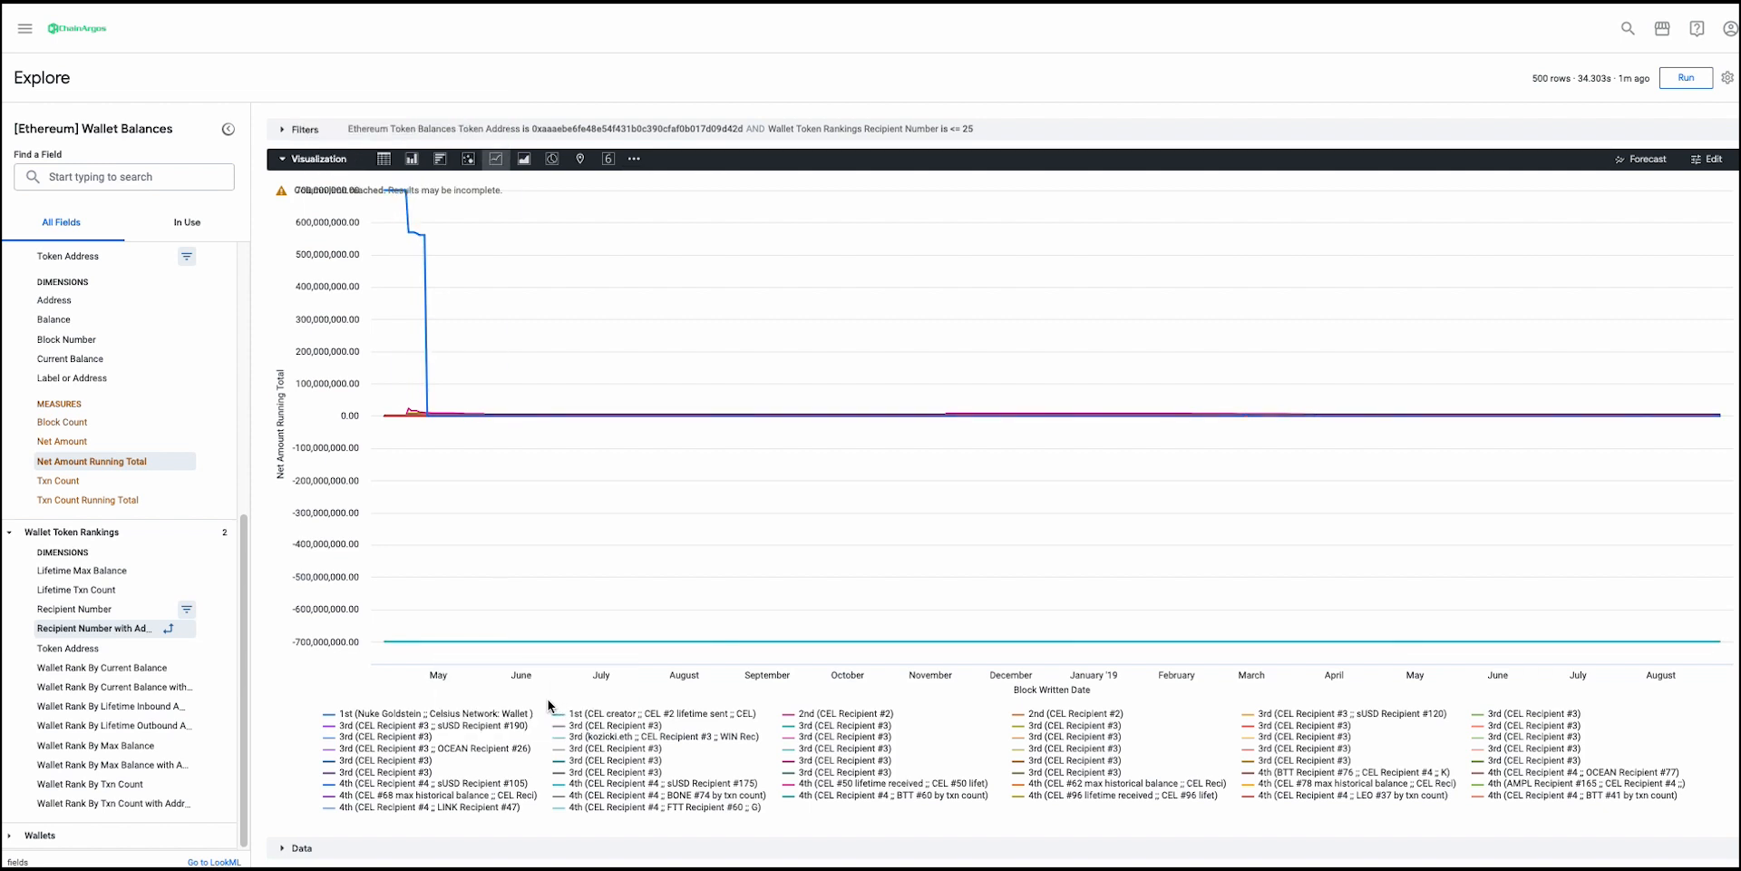
Hide the two series ranked 1st from the line chart so the smaller recipients' balances can be compared
click(499, 717)
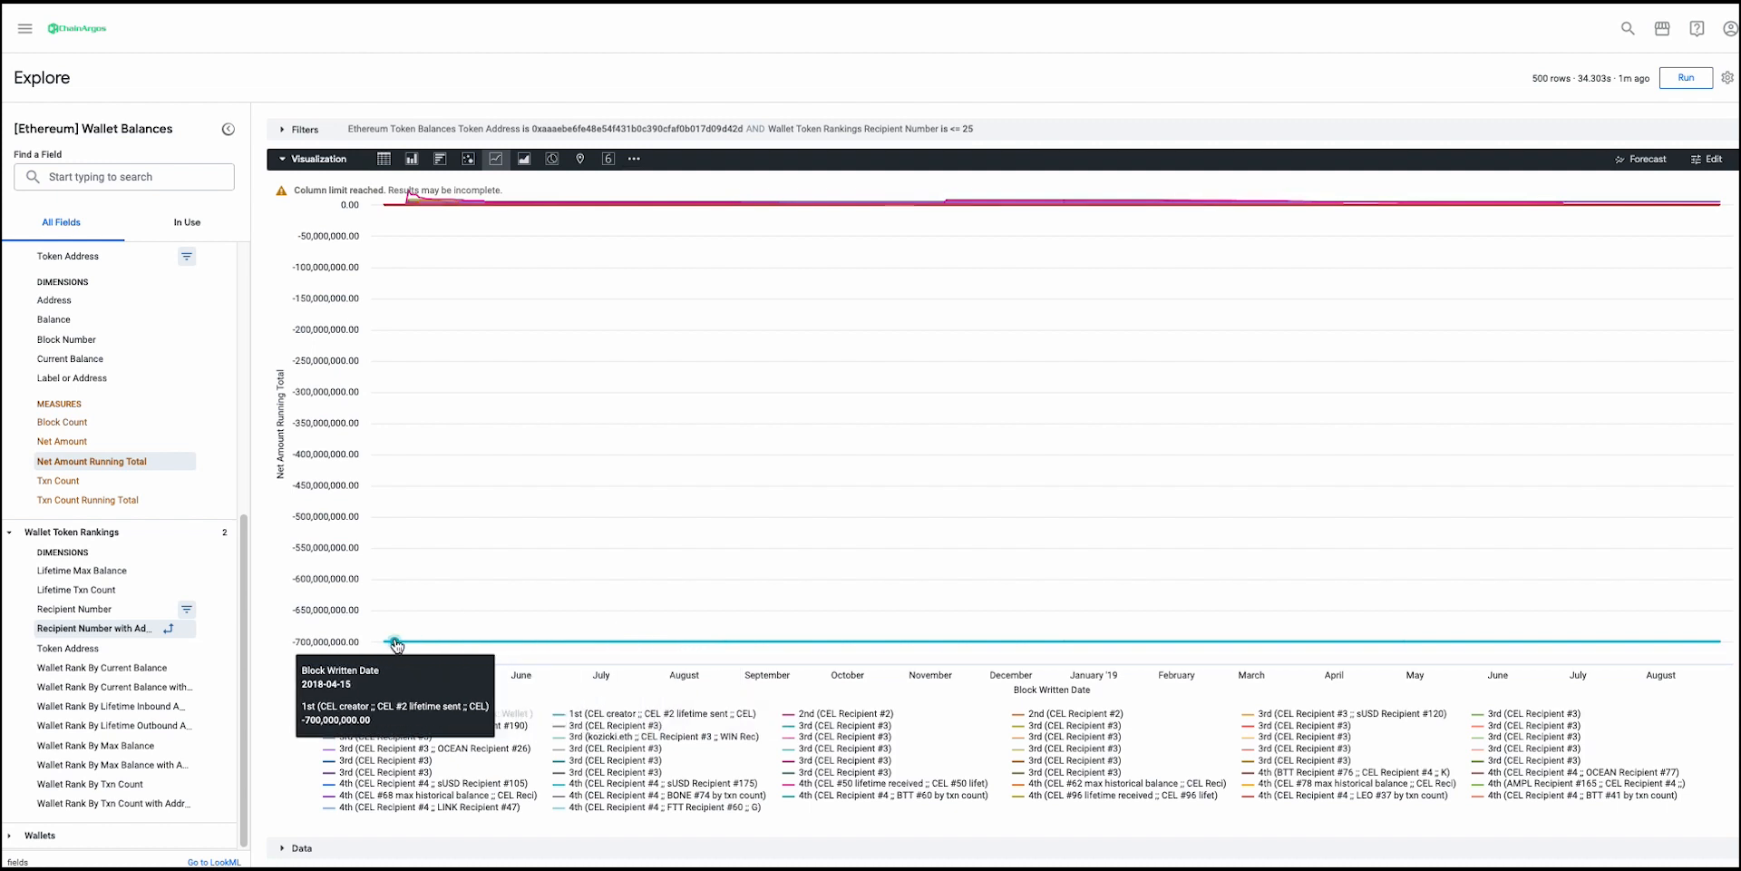
click(625, 716)
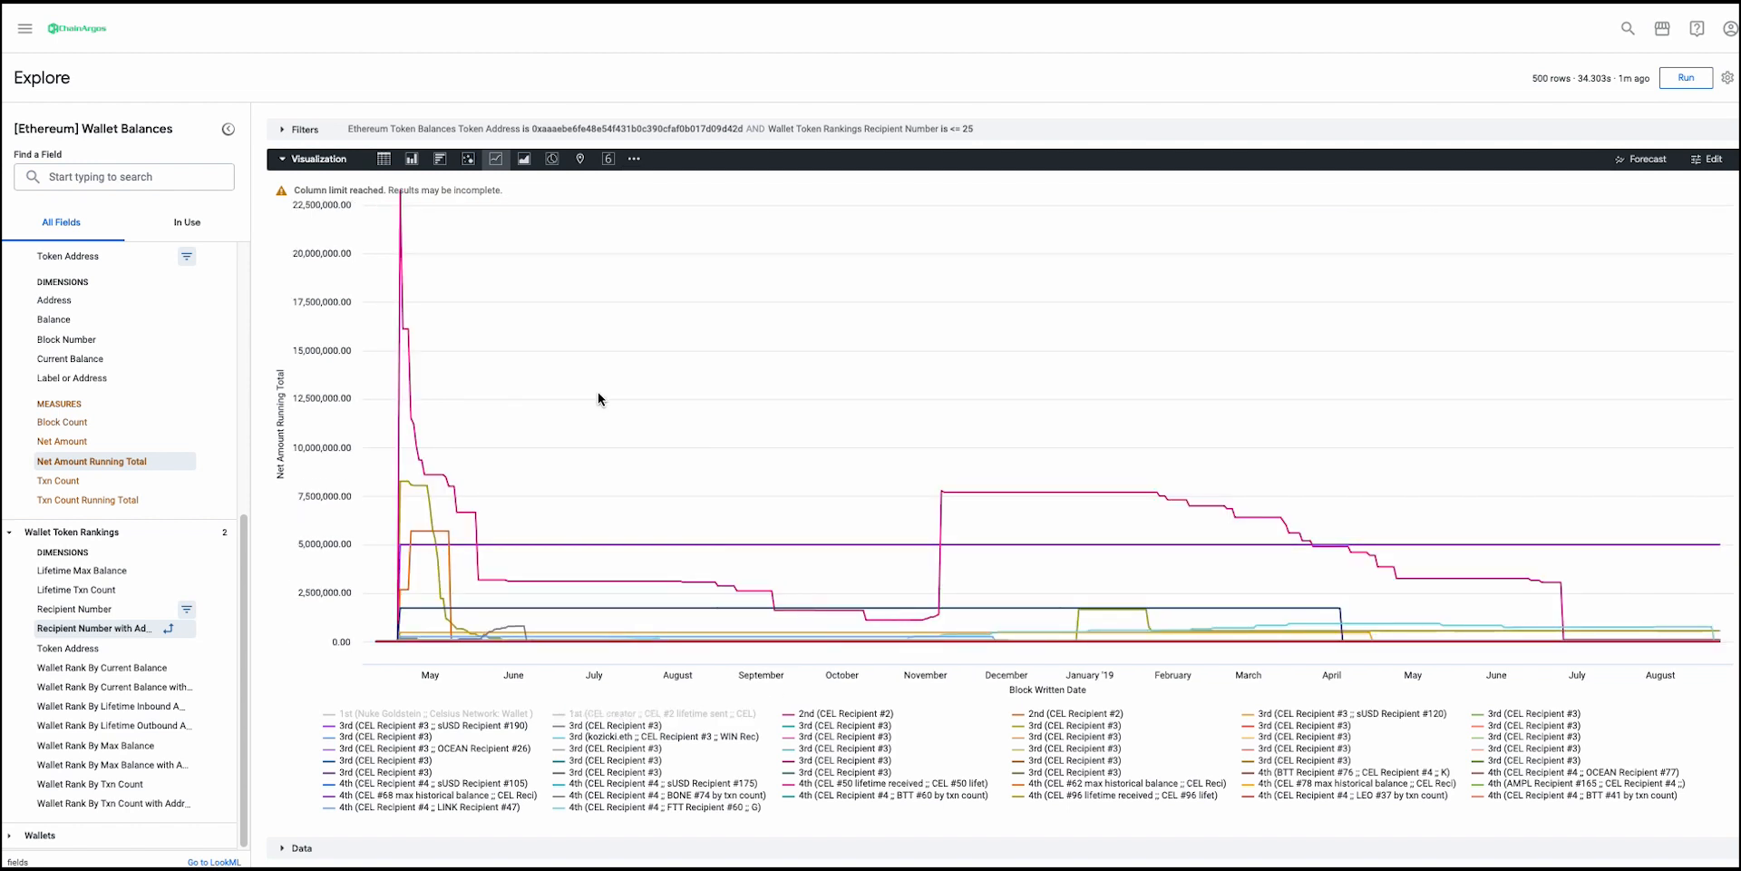
mouse_move(598, 399)
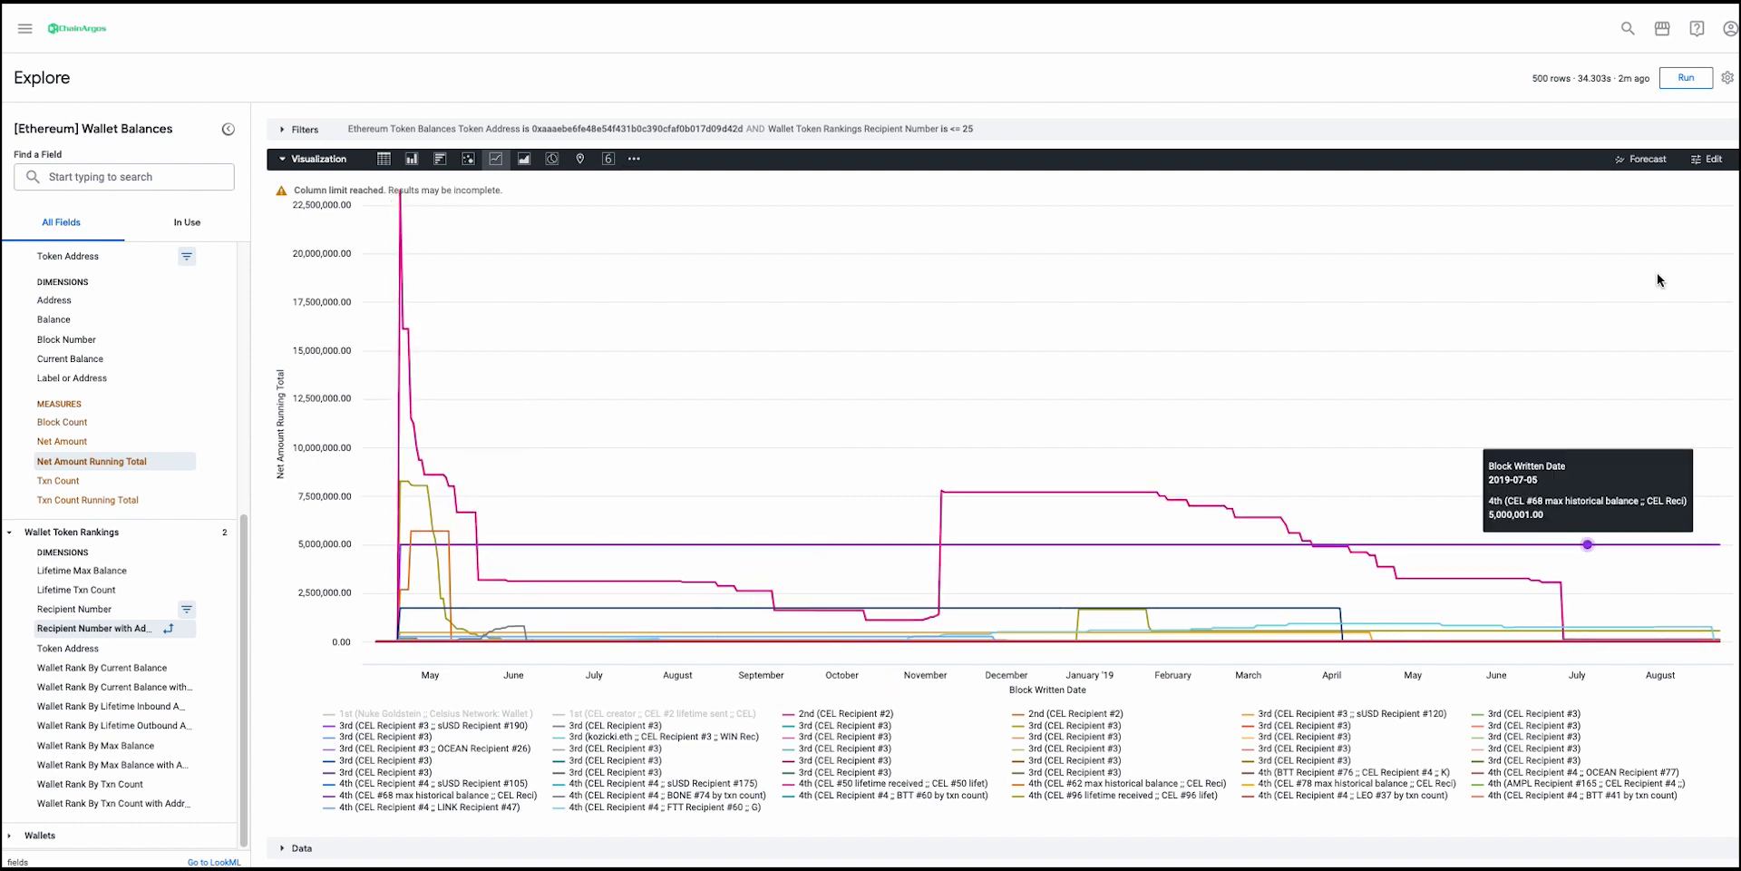
click(845, 717)
click(846, 716)
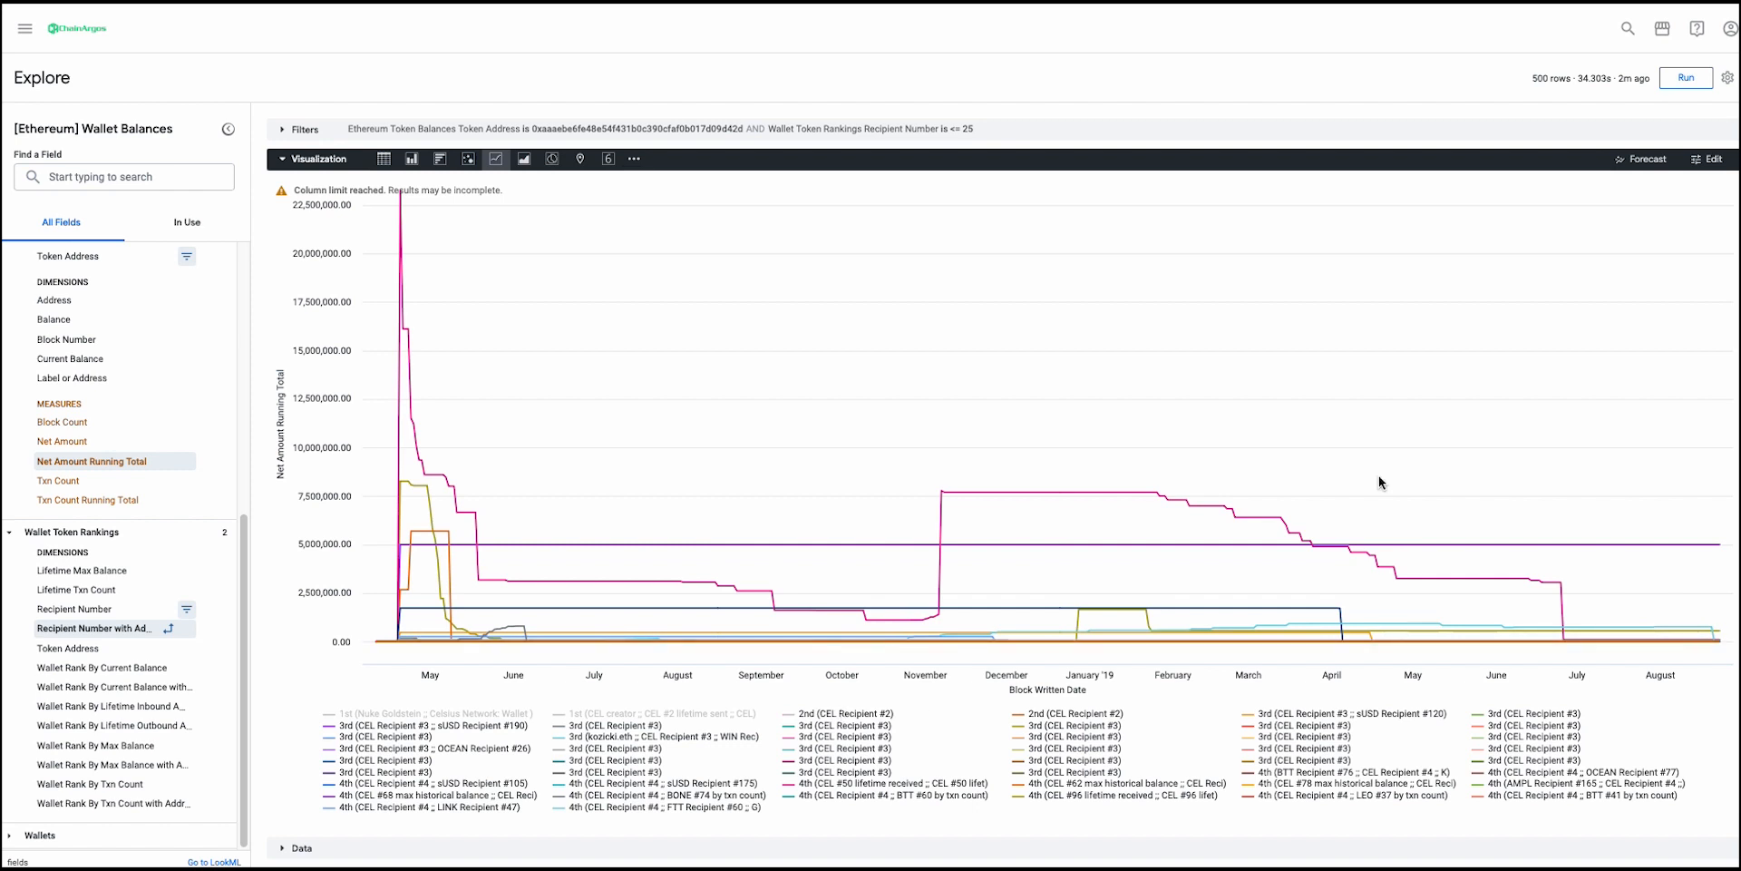